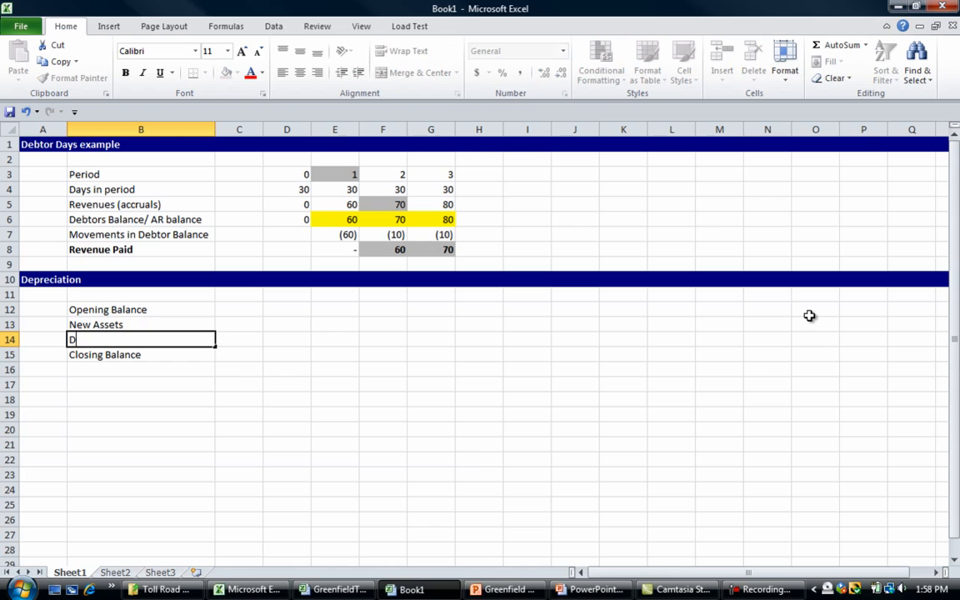
Step: Enter the label Depreciation in B14 and insert a blank row above the Opening Balance row
text(reciation)
key(Return)
key(Up)
key(Up)
key(Up)
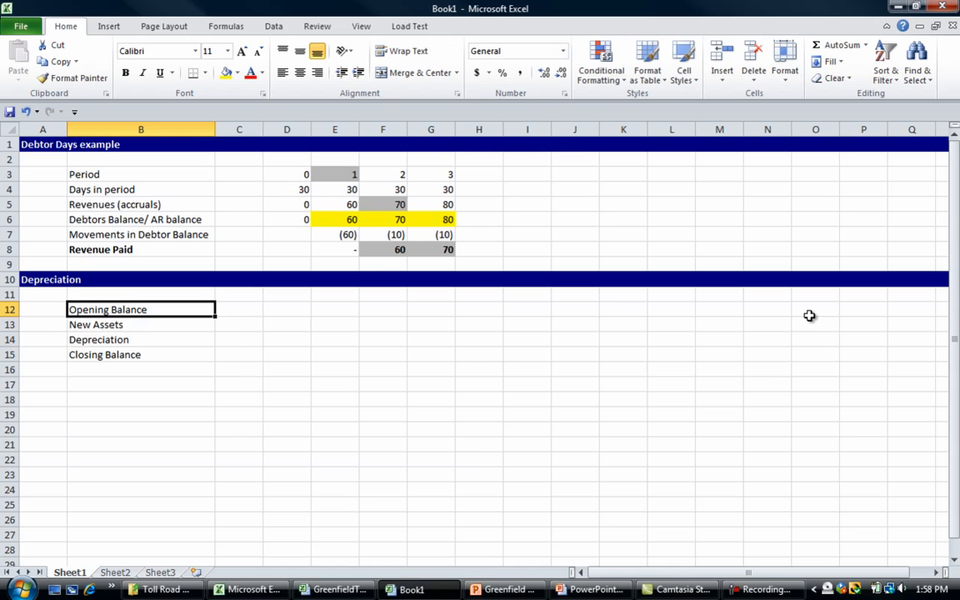
key(shift+space)
key(ctrl+shift+equal)
Step: Check the depreciation example in the PowerPoint slide show, and link D12 in the workbook to the period header with =D3
key(Right)
key(alt+Tab)
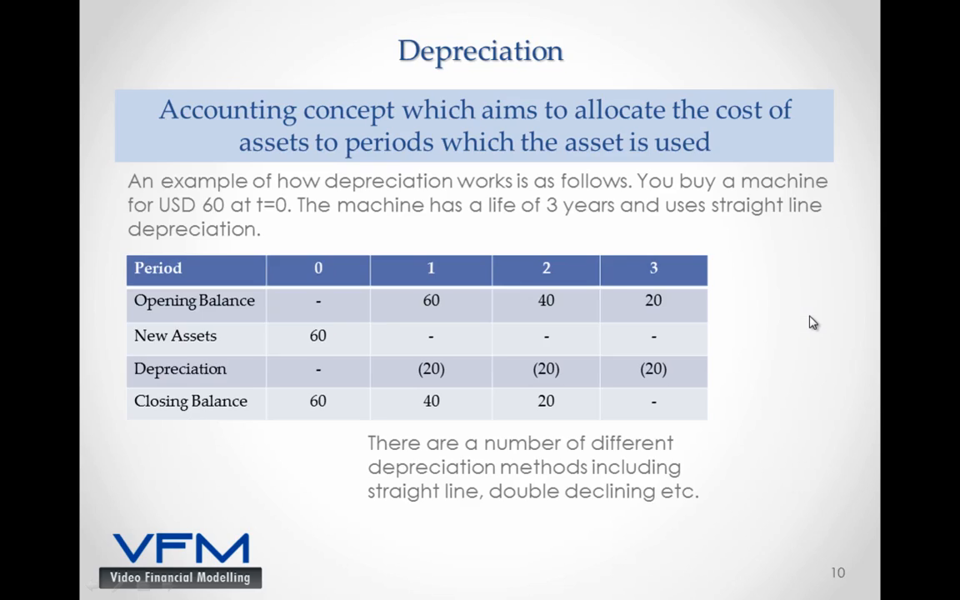
key(alt+Tab)
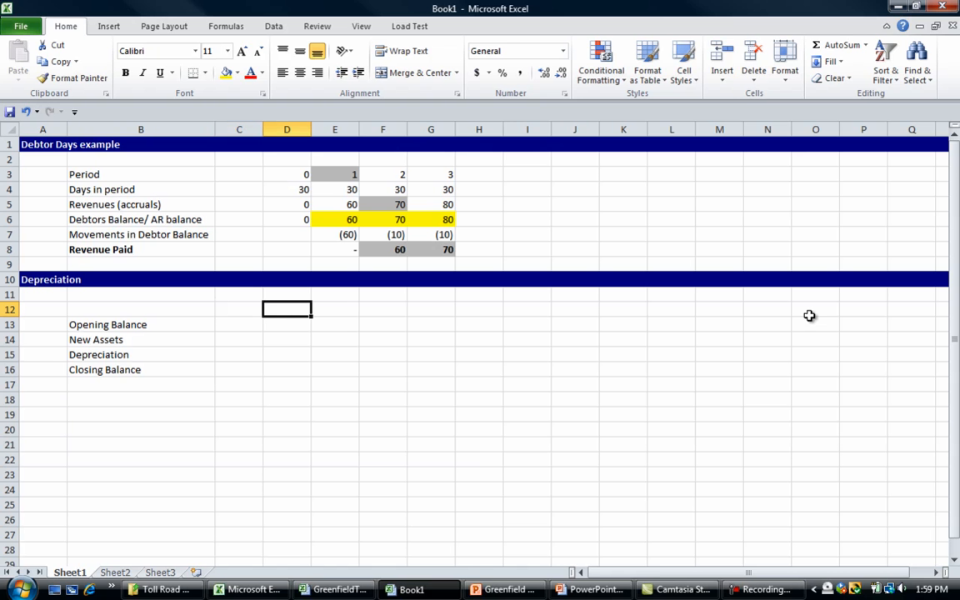
text(=)
key(Up)
key(Up)
key(Up)
key(Up)
key(Up)
key(Up)
key(Up)
key(Up)
key(Up)
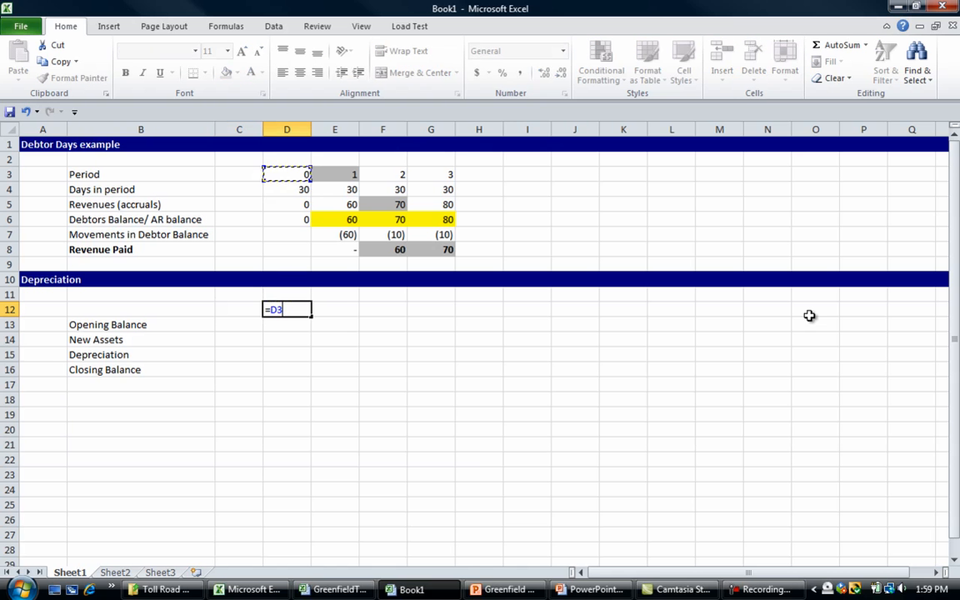
key(Return)
Step: Copy the D12 link into B12 to bring in the Period label
key(Up)
key(ctrl+c)
key(Left)
key(Left)
key(ctrl+v)
key(Right)
key(Right)
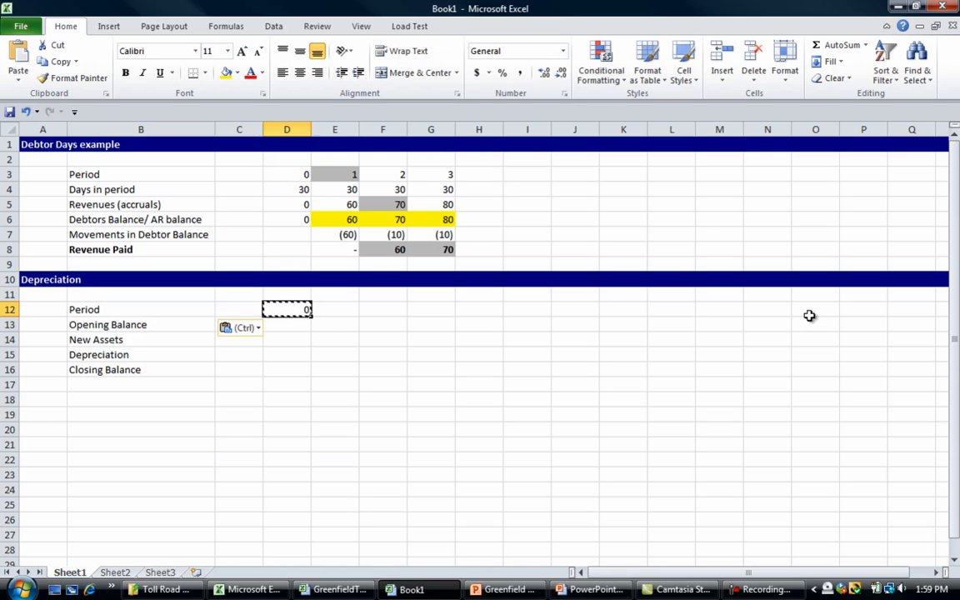
Step: Copy the D12 period link across E12:G12
key(Right)
key(ctrl+v)
key(Right)
key(ctrl+v)
key(Right)
key(ctrl+v)
key(Left)
key(Left)
key(Left)
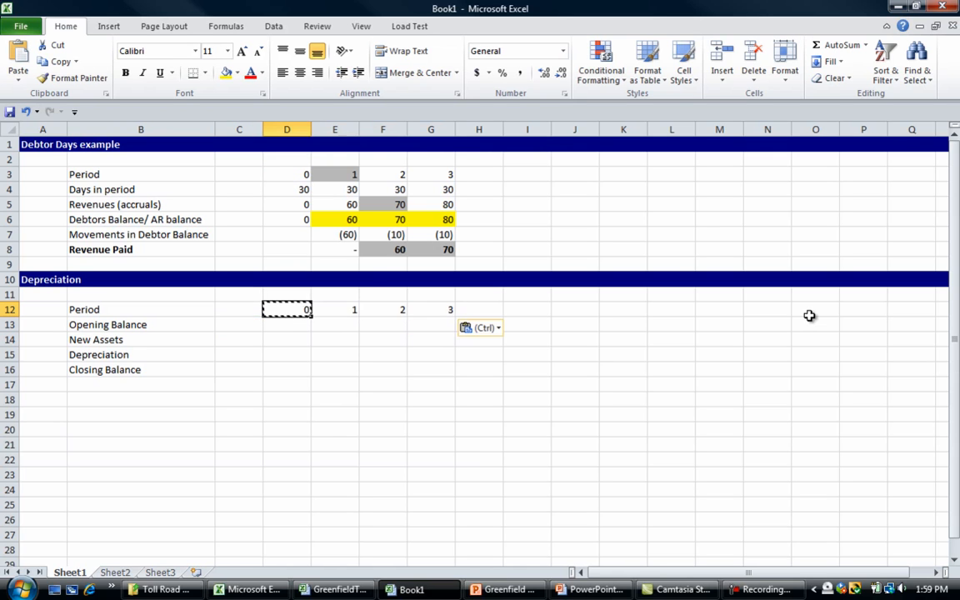
key(Escape)
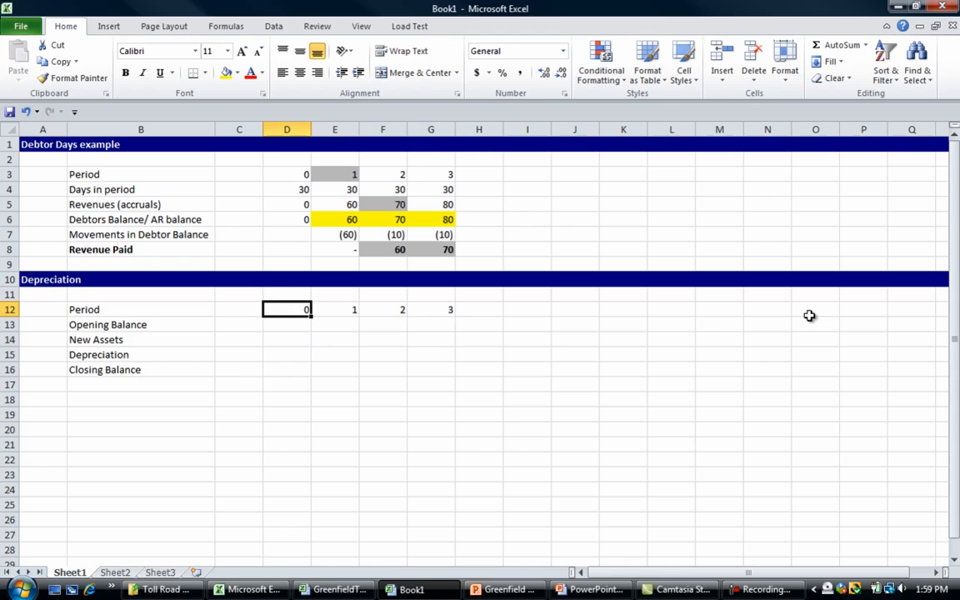
Step: Set the period 1 Opening Balance in E13 equal to the prior period's Closing Balance, D16
key(Up)
key(Up)
key(Up)
key(Down)
key(Down)
key(Down)
key(Down)
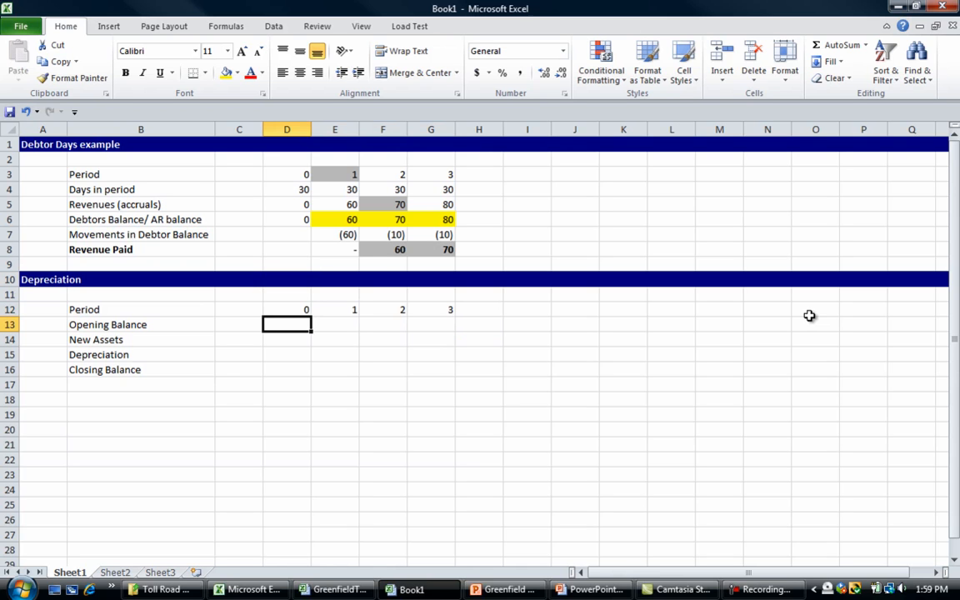
key(Right)
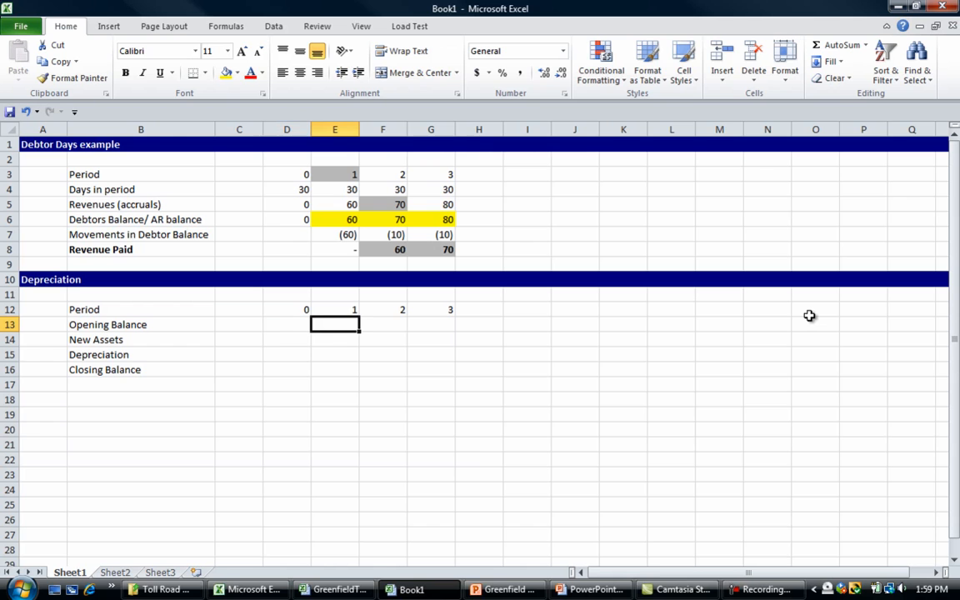
text(=)
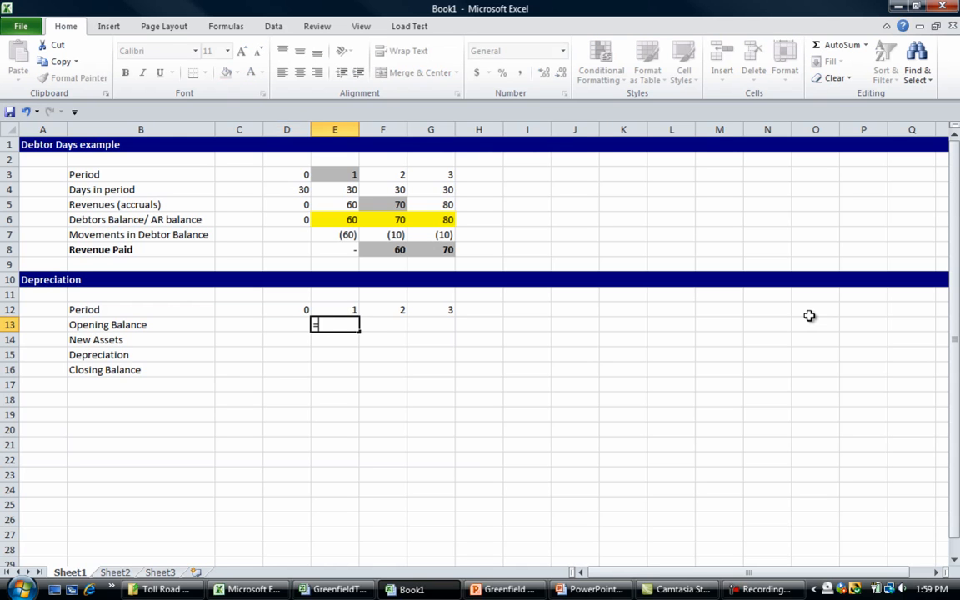
key(Left)
key(Down)
key(Down)
key(Down)
key(Return)
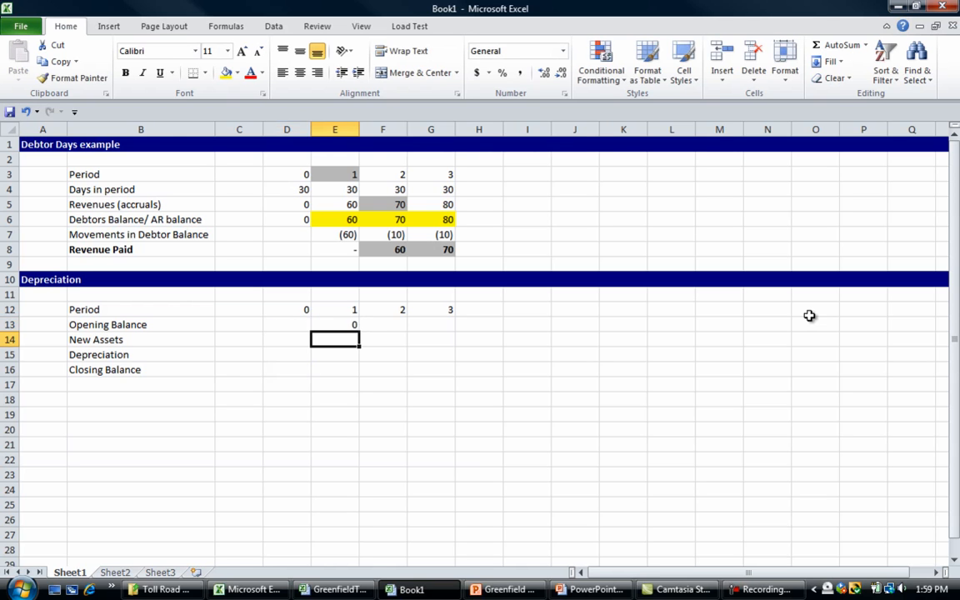
Step: Calculate the period 1 Closing Balance in E16 as =SUM(E13:E15) and fill the formula across to G16
key(Down)
key(Down)
key(alt+equal)
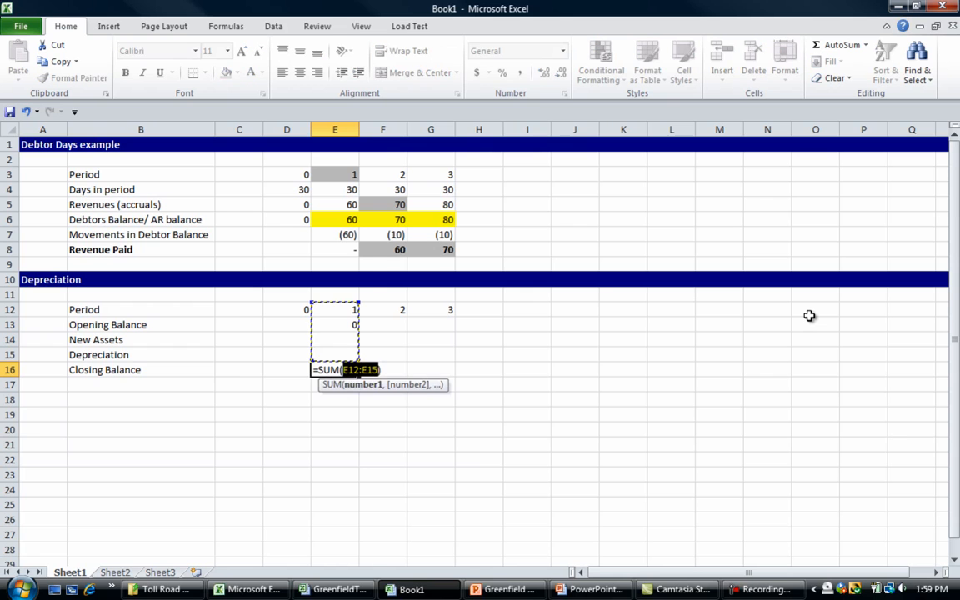
key(Up)
key(Down)
key(Down)
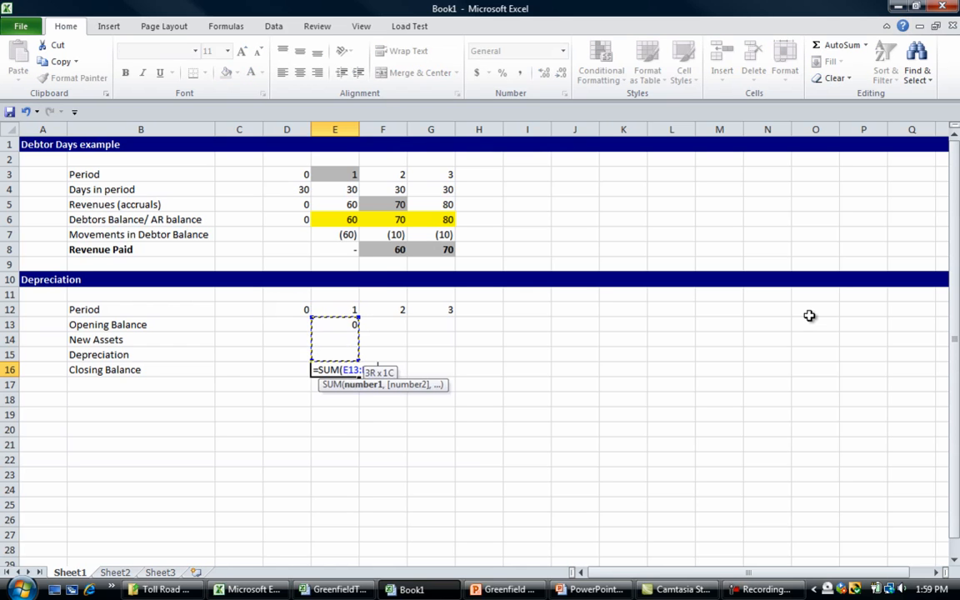
key(Return)
key(Up)
key(shift+Right)
key(shift+Right)
key(ctrl+r)
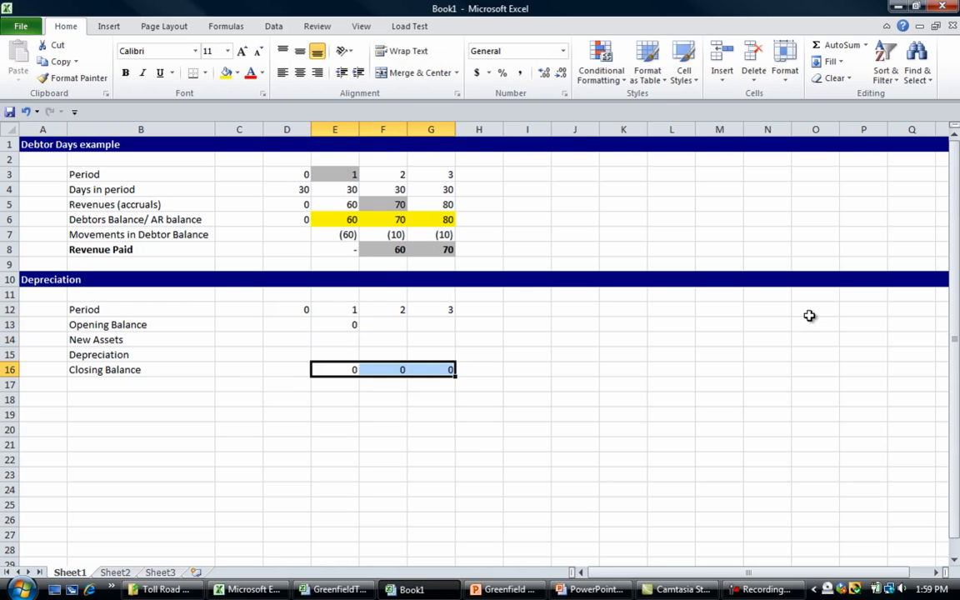
Step: Fill the Opening Balance formula from E13 across to G13
key(Up)
key(Up)
key(Up)
key(shift+Right)
key(shift+Right)
key(ctrl+r)
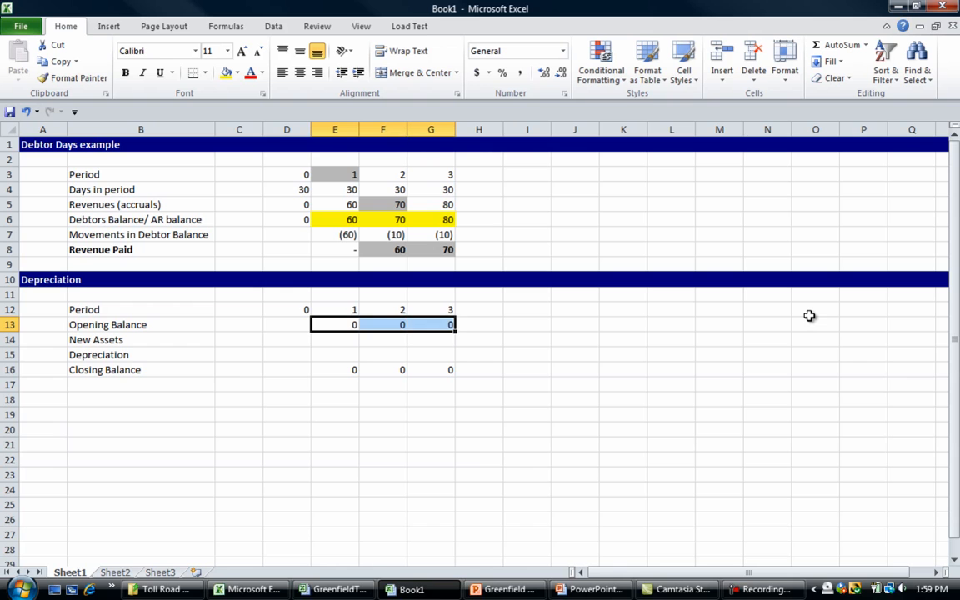
Step: Copy the Closing Balance formula from E16 into D16 for period 0
key(Left)
key(Down)
key(Down)
key(Down)
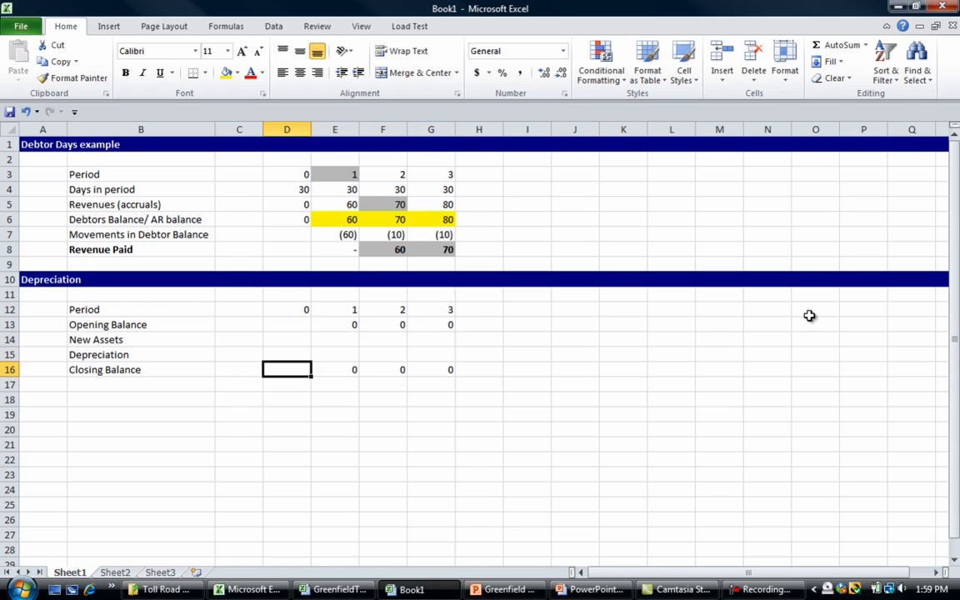
key(Right)
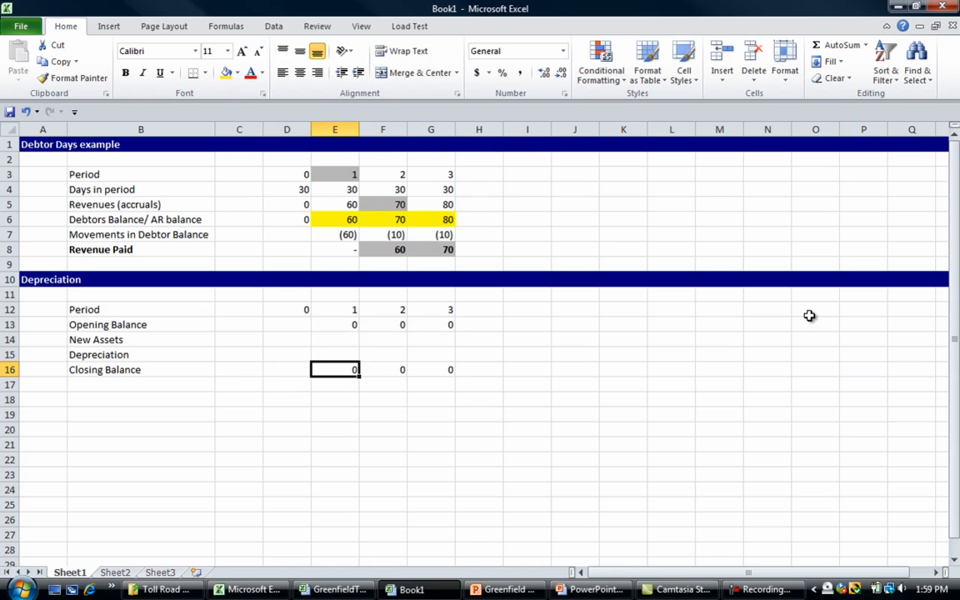
key(ctrl+c)
key(Left)
key(ctrl+v)
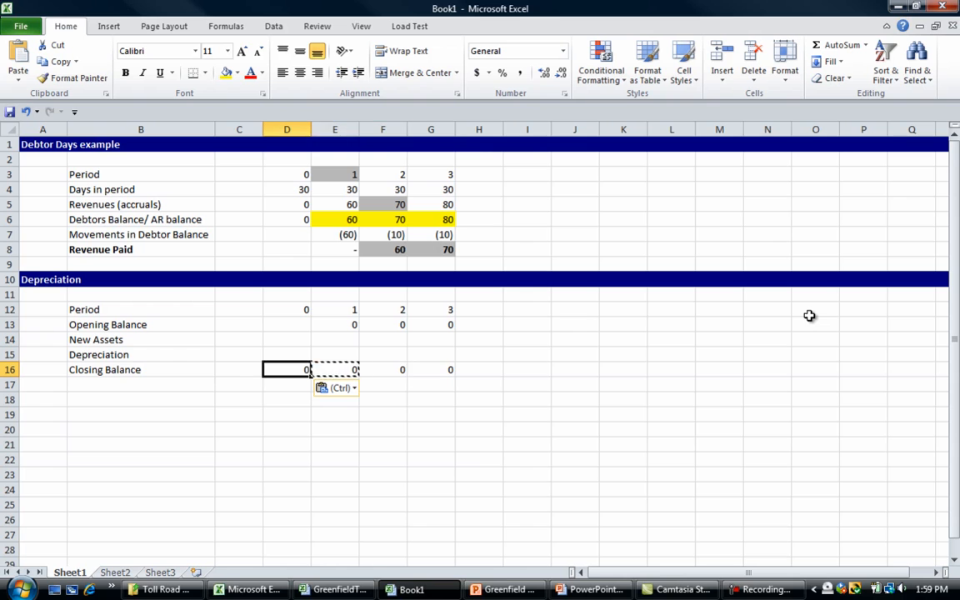
Step: Apply the number format that shows zeros as dashes to the closing balances D16:G16 and opening balances E13:G13
key(ctrl+shift+Right)
key(ctrl+shift+1)
key(Up)
key(Up)
key(Up)
key(Right)
key(Right)
key(Up)
key(Left)
key(Down)
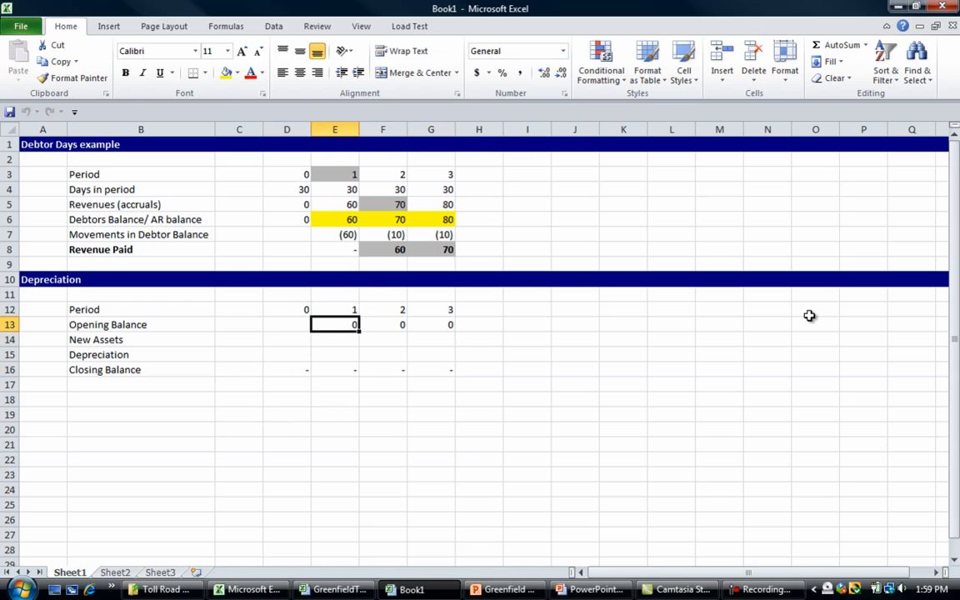
key(ctrl+shift+Right)
key(ctrl+shift+1)
Step: Enter 60 as the period 0 New Assets value in D14
key(Down)
key(ctrl+Left)
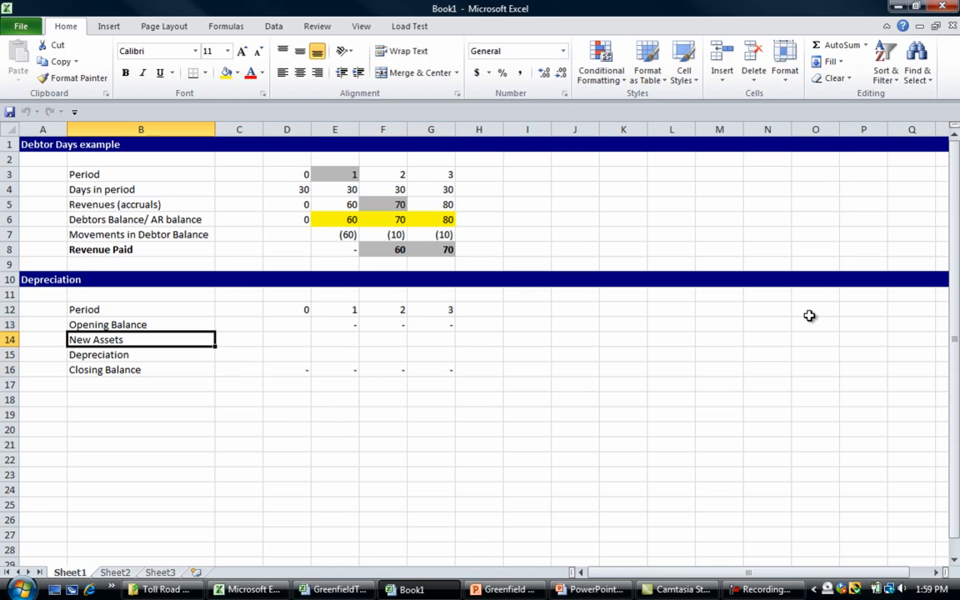
key(Right)
key(Right)
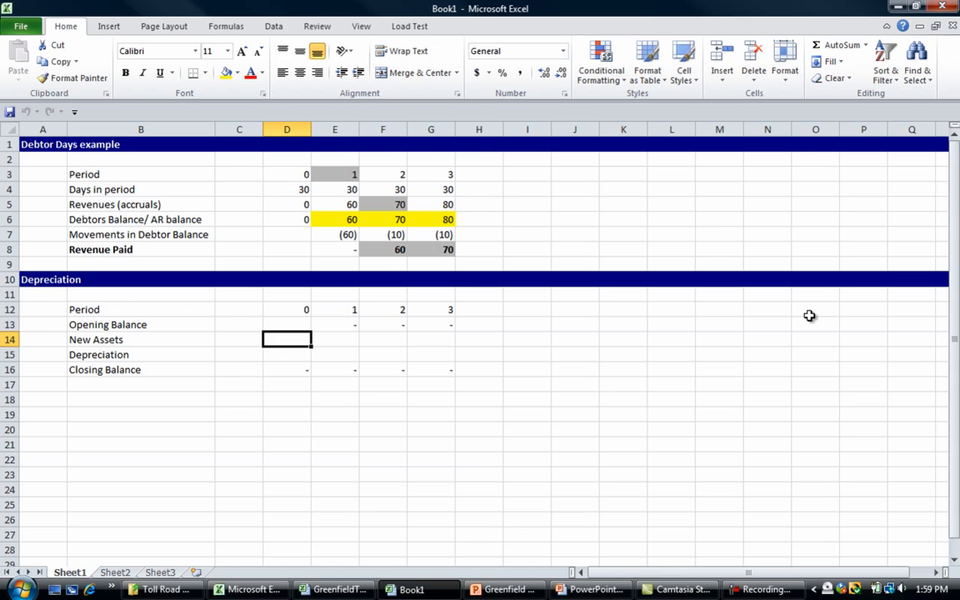
text(60)
key(Return)
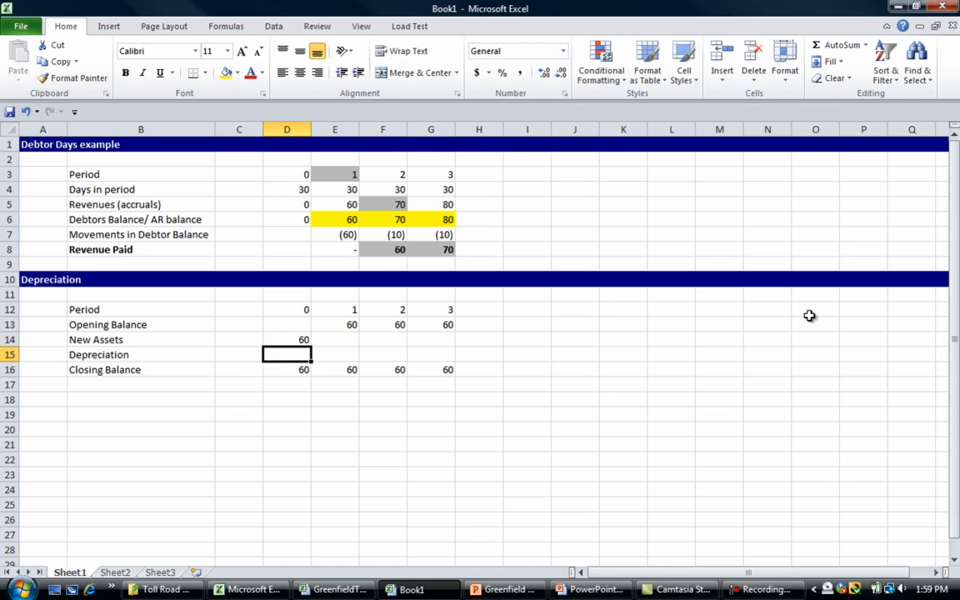
Step: Review the period 0 Closing Balance formula in D16
key(Down)
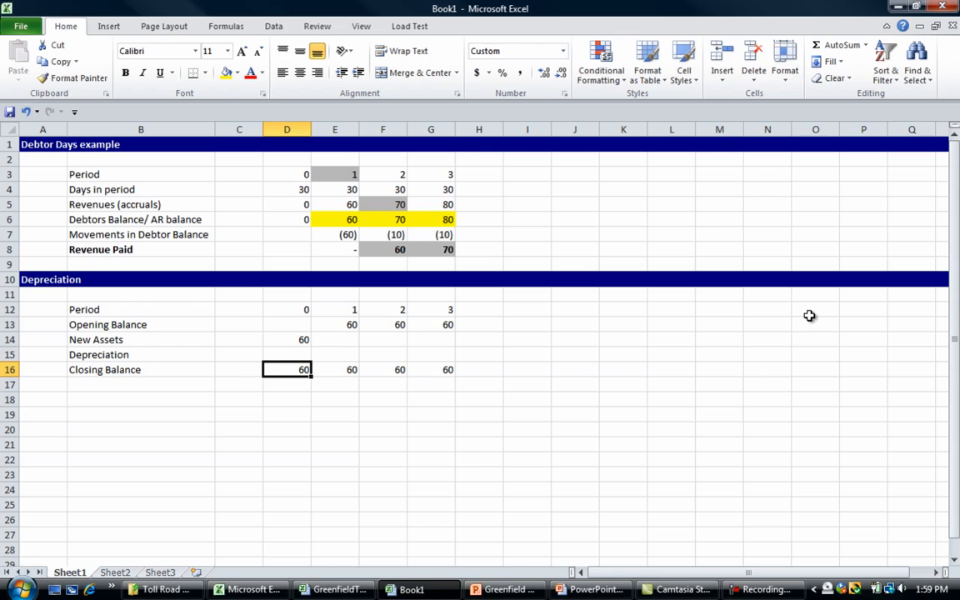
key(alt+equal)
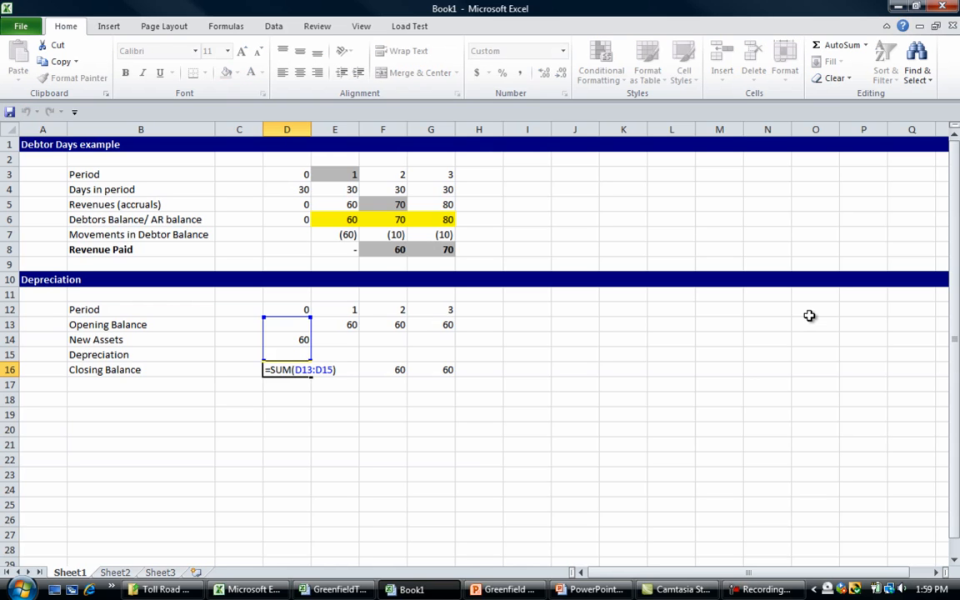
key(ctrl+Return)
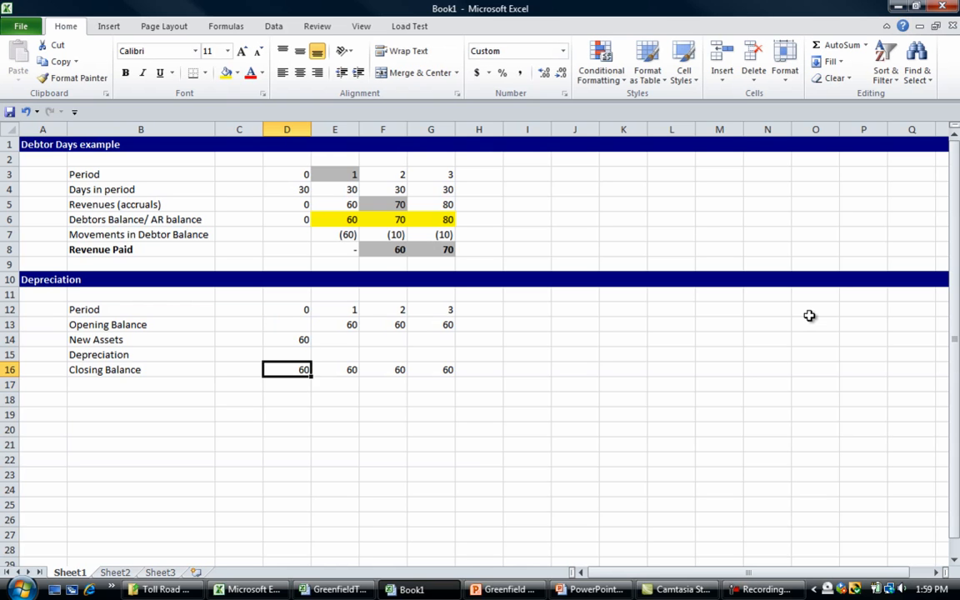
key(Up)
key(Up)
key(Down)
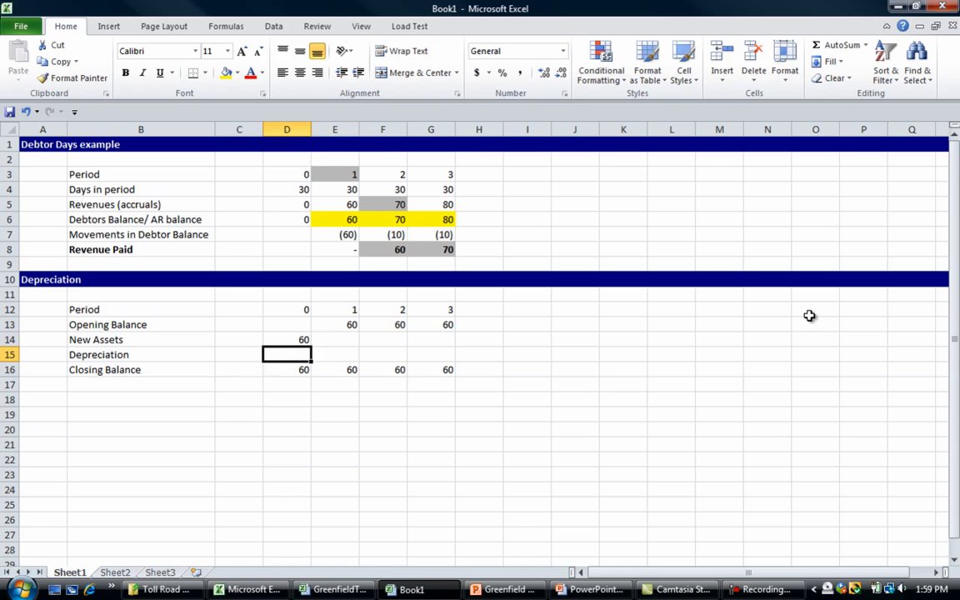
key(Left)
key(Right)
key(Right)
key(Down)
key(Right)
key(Right)
key(Left)
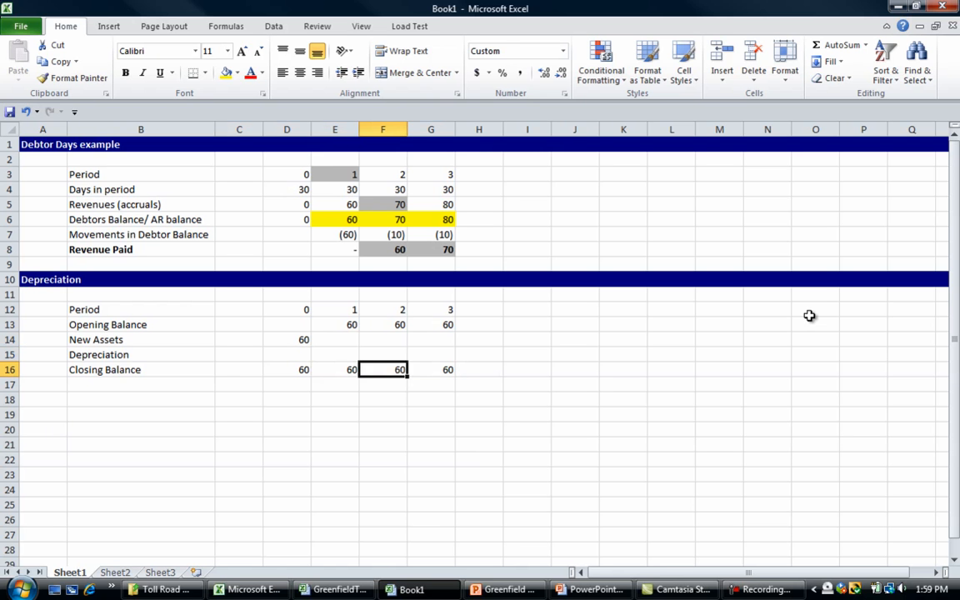
key(Right)
key(Down)
key(Left)
key(Left)
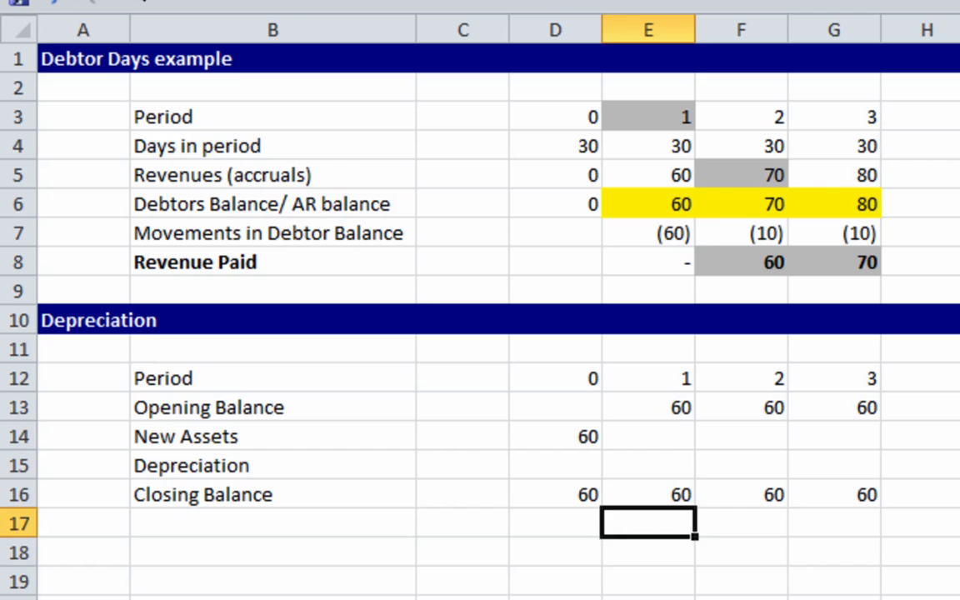
key(Up)
key(Up)
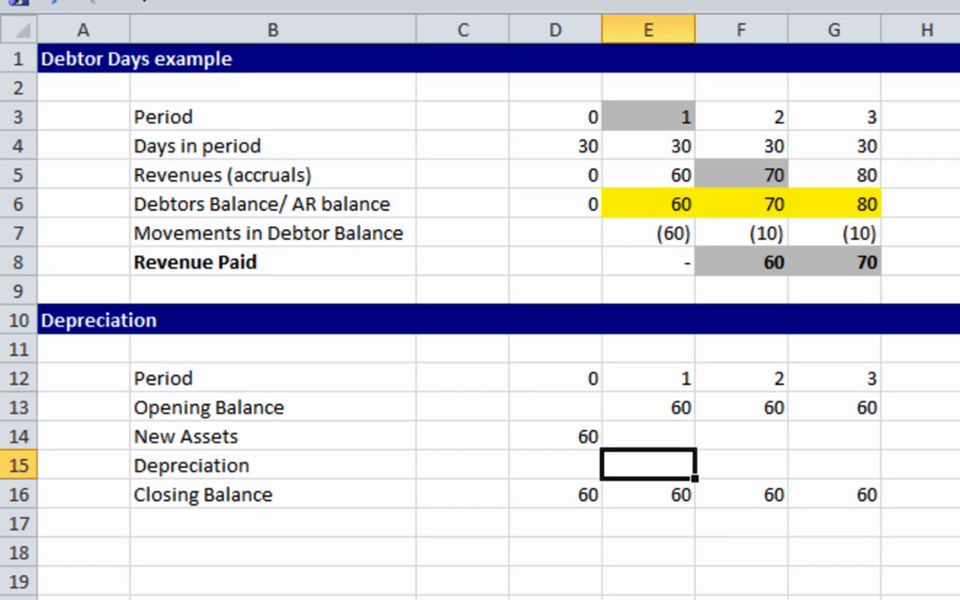
Step: Insert two blank rows above the Period row of the Depreciation section
key(Left)
key(Up)
key(Up)
key(Up)
key(Left)
key(Left)
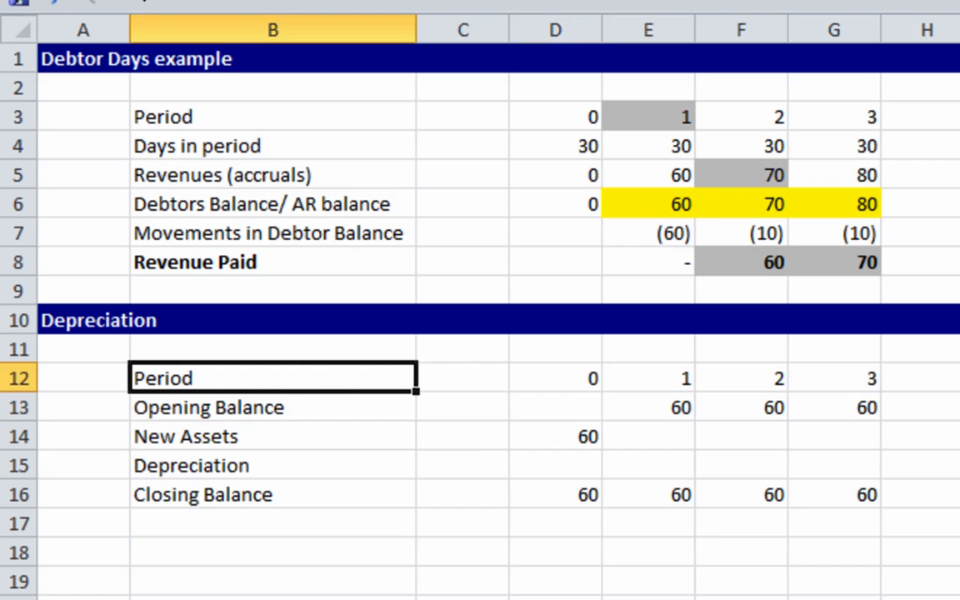
key(shift+space)
key(ctrl+shift+plus)
key(ctrl+shift+plus)
key(shift+BackSpace)
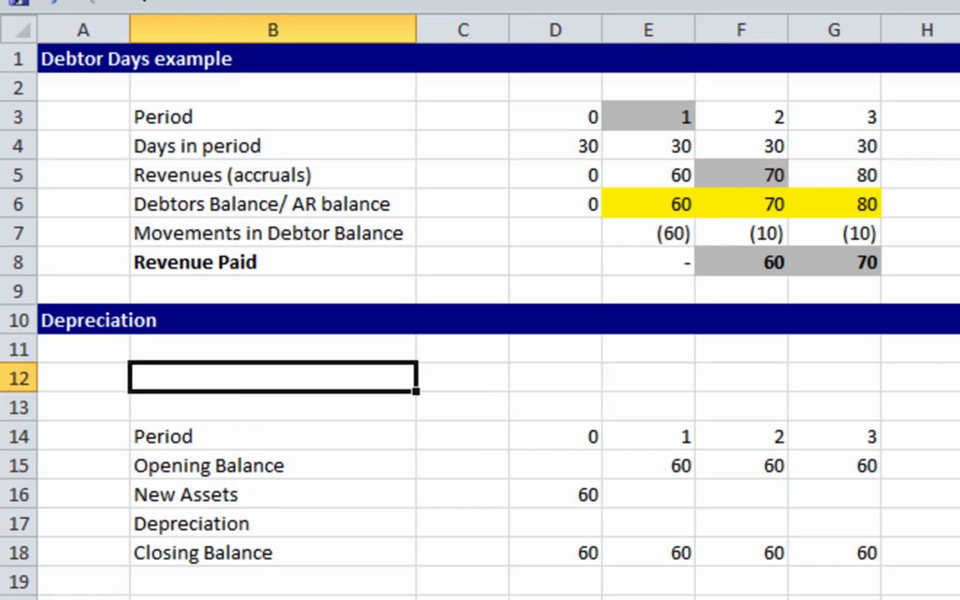
Step: Add the label Depreciation Periods in B12 and enter 3 as its value in C12
text(Dep)
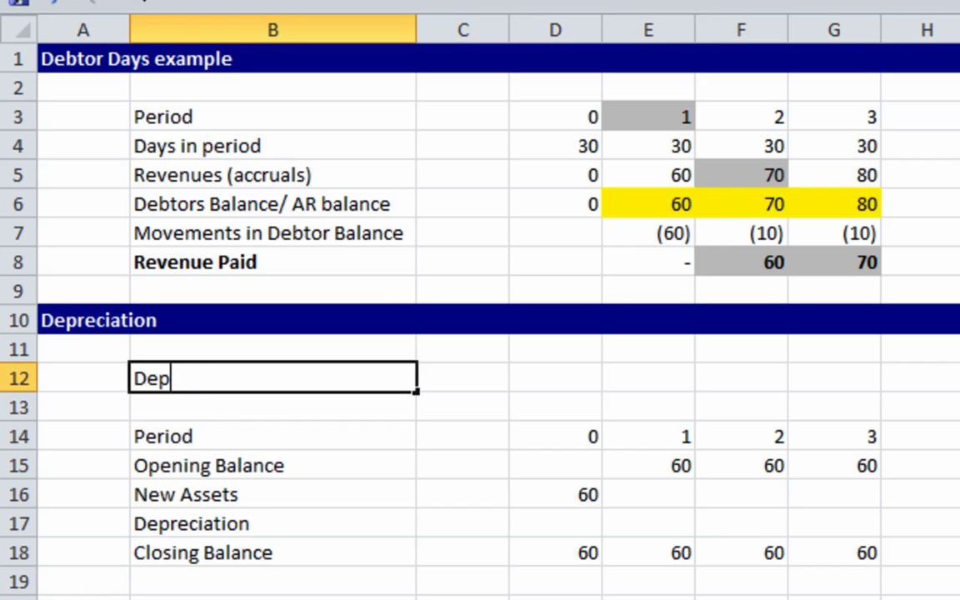
text(reciation Periods)
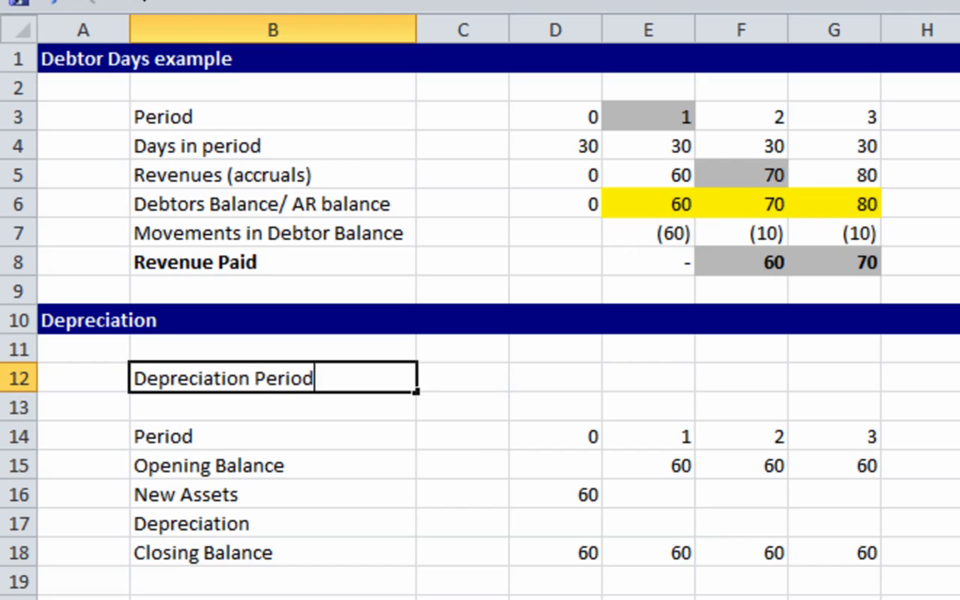
key(Return)
key(Up)
key(Right)
text(3)
key(Return)
Step: Start the period 1 Depreciation formula in E17 with an absolute reference to the New Assets value, $D$16
key(Down)
key(Down)
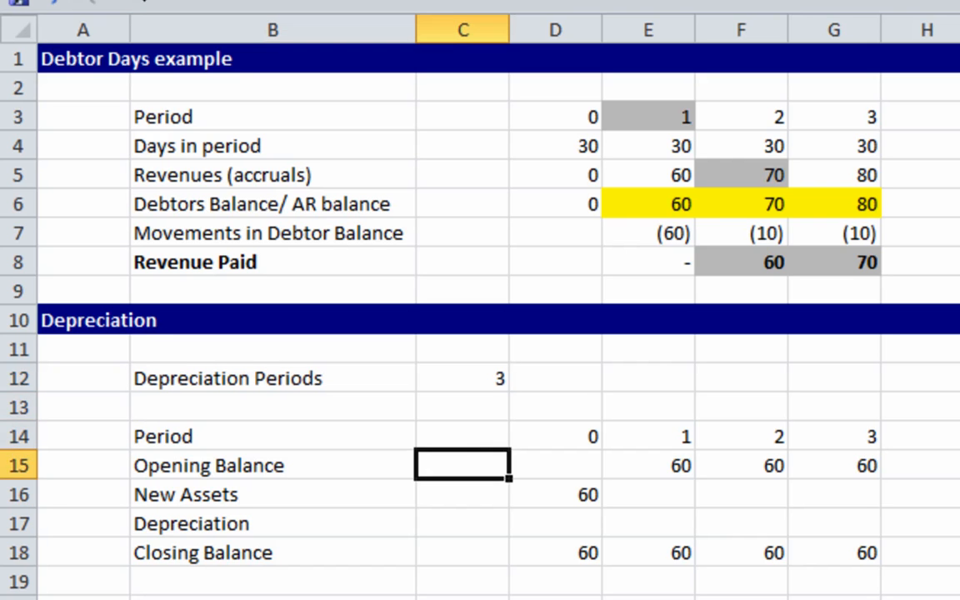
key(Down)
key(Right)
key(Right)
key(Down)
text(=)
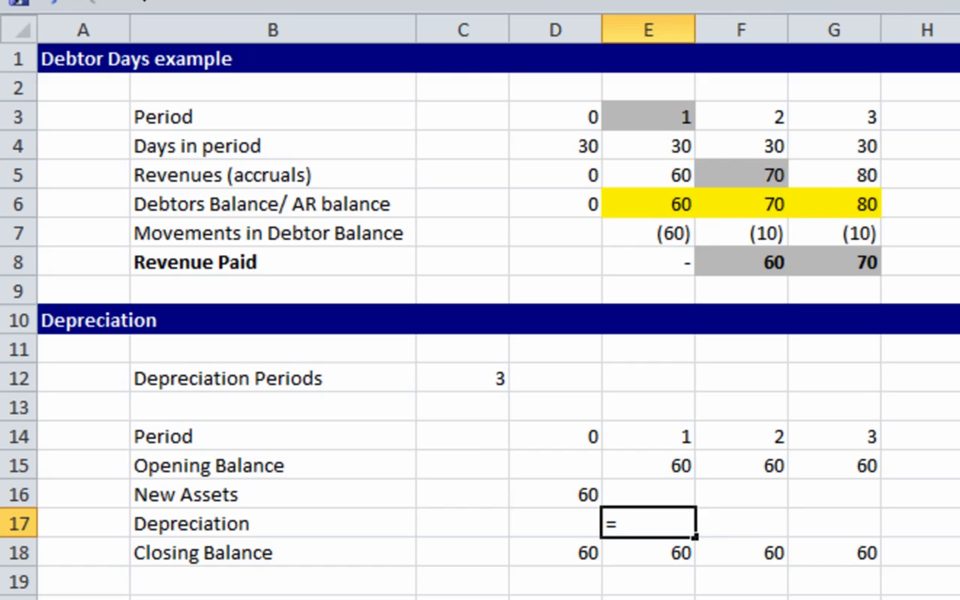
key(Left)
key(Up)
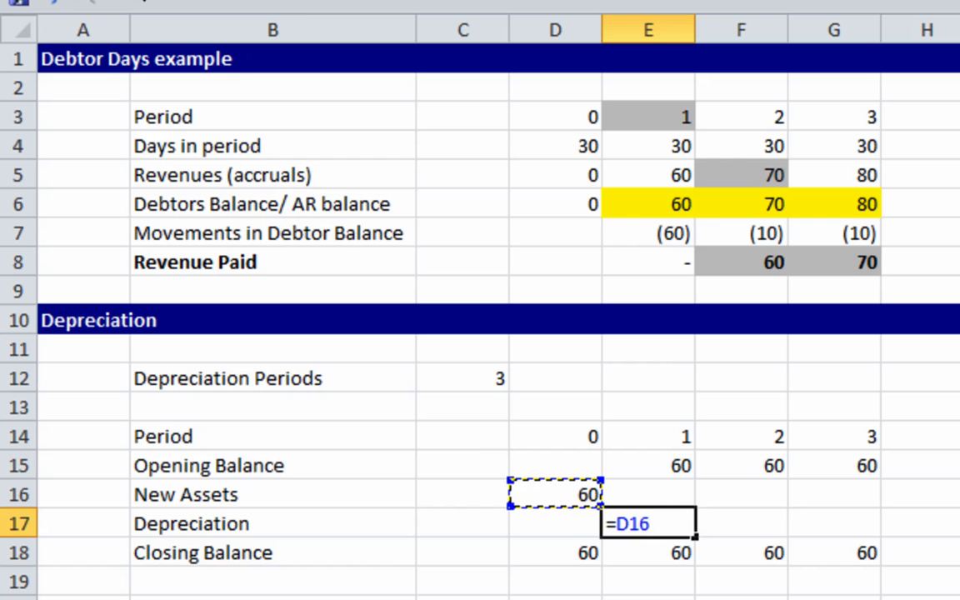
key(Left)
key(Left)
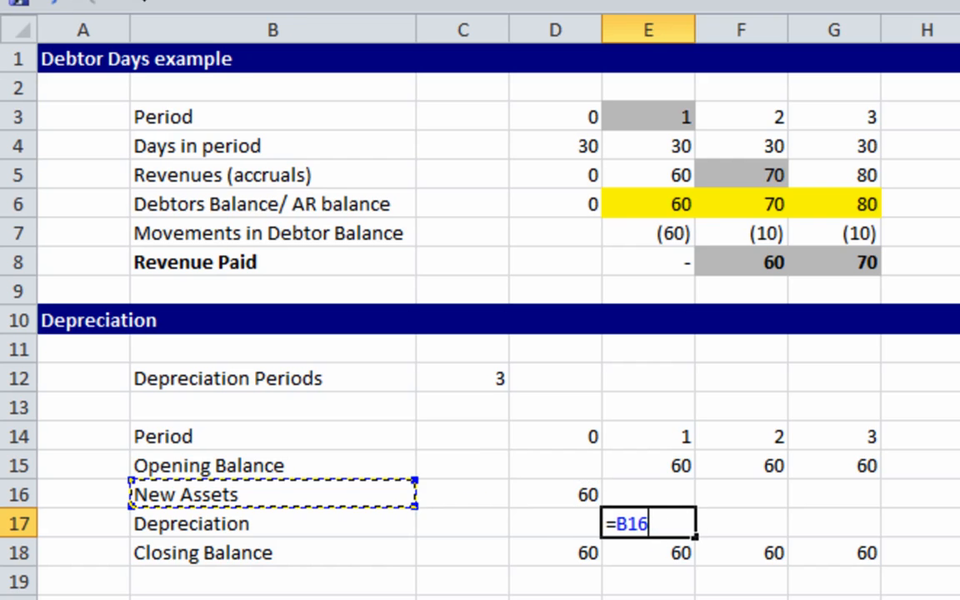
key(Right)
key(Right)
key(Left)
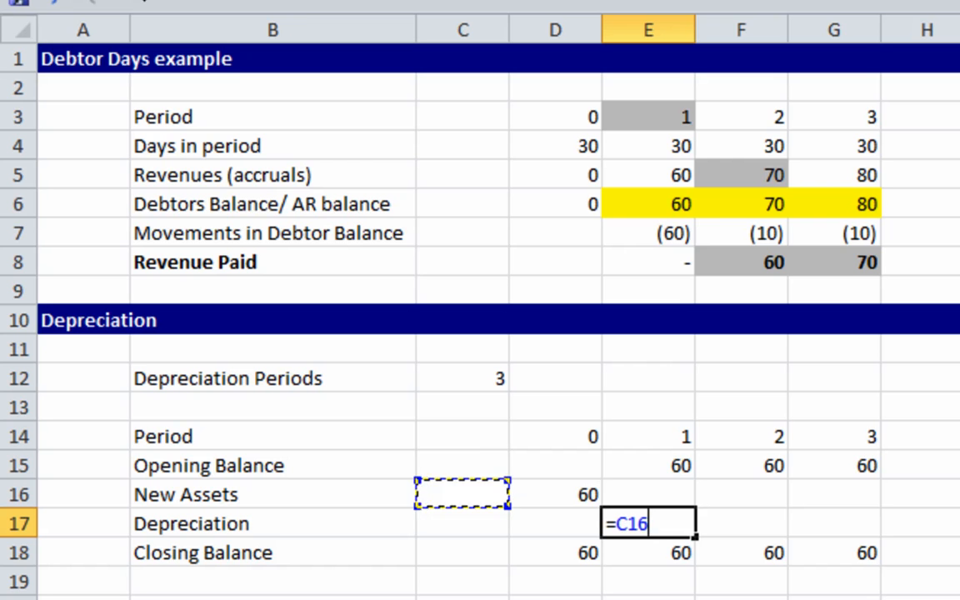
key(Right)
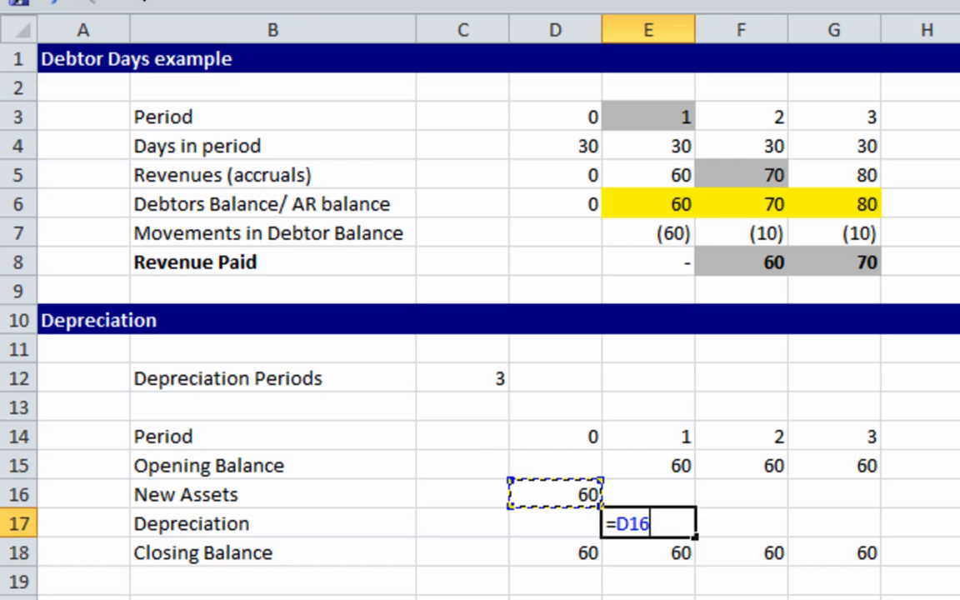
key(F4)
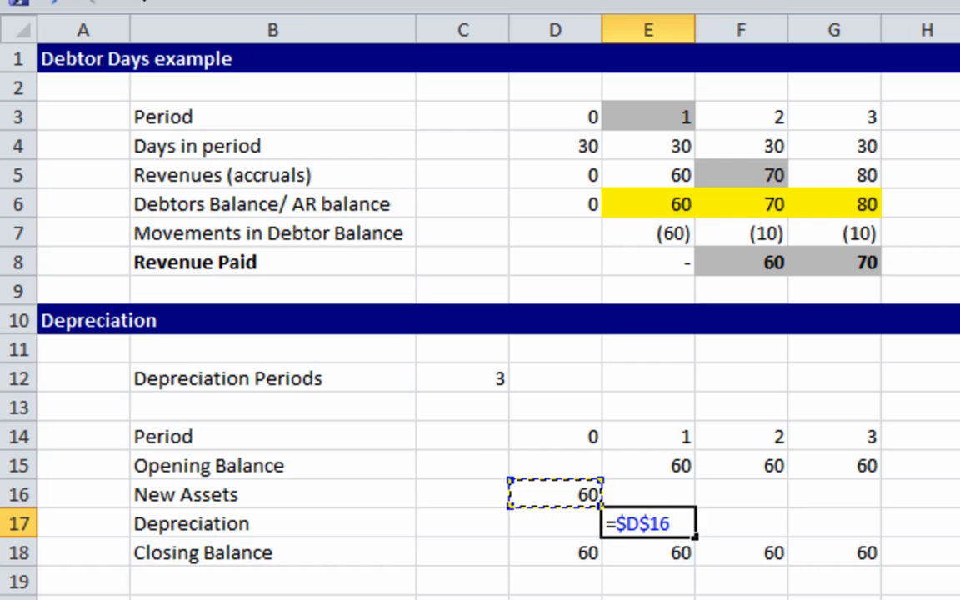
Step: Complete the E17 formula by dividing by the absolute Depreciation Periods reference, giving =$D$16/$C$12
text(/)
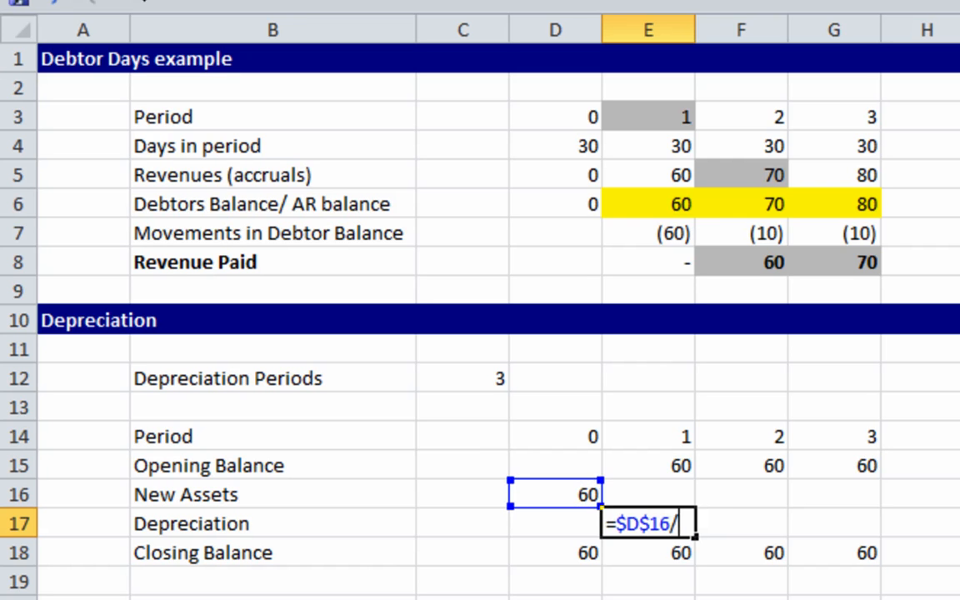
key(Up)
key(Left)
key(Up)
key(Up)
key(Up)
key(Up)
key(Left)
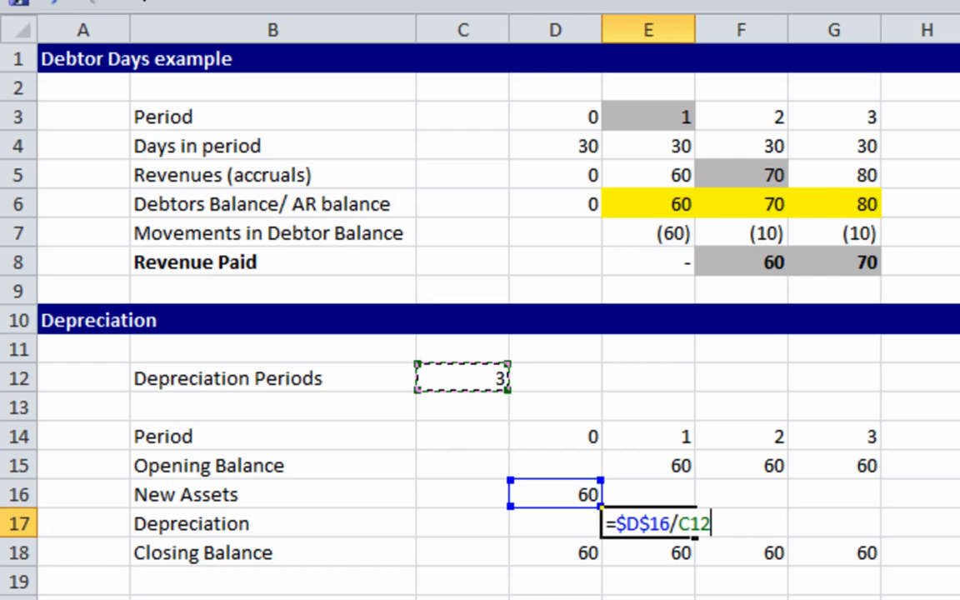
key(F4)
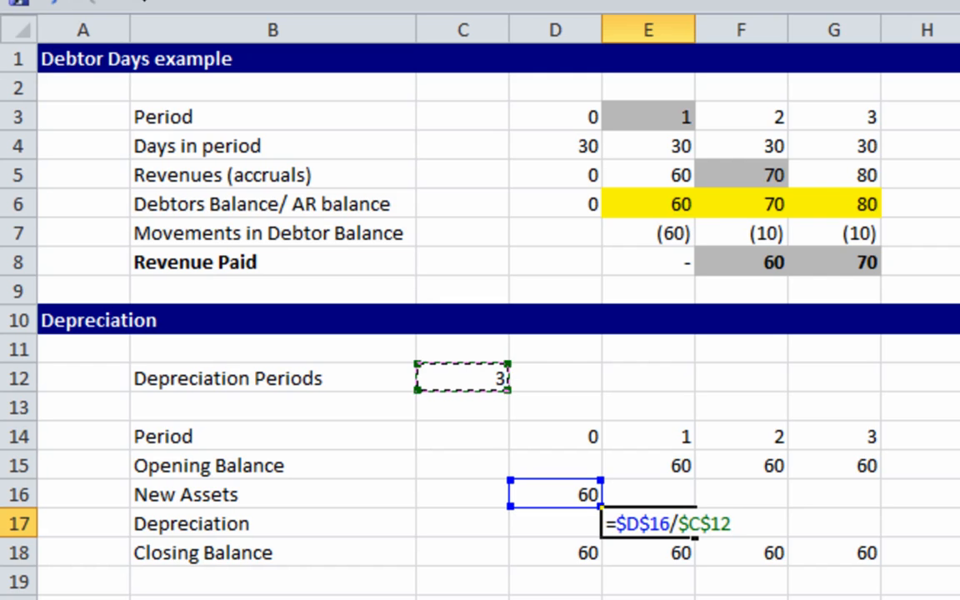
key(Return)
Step: Make the period 1 Depreciation in E17 negative by changing its formula to =-$D$16/$C$12
key(Up)
key(F2)
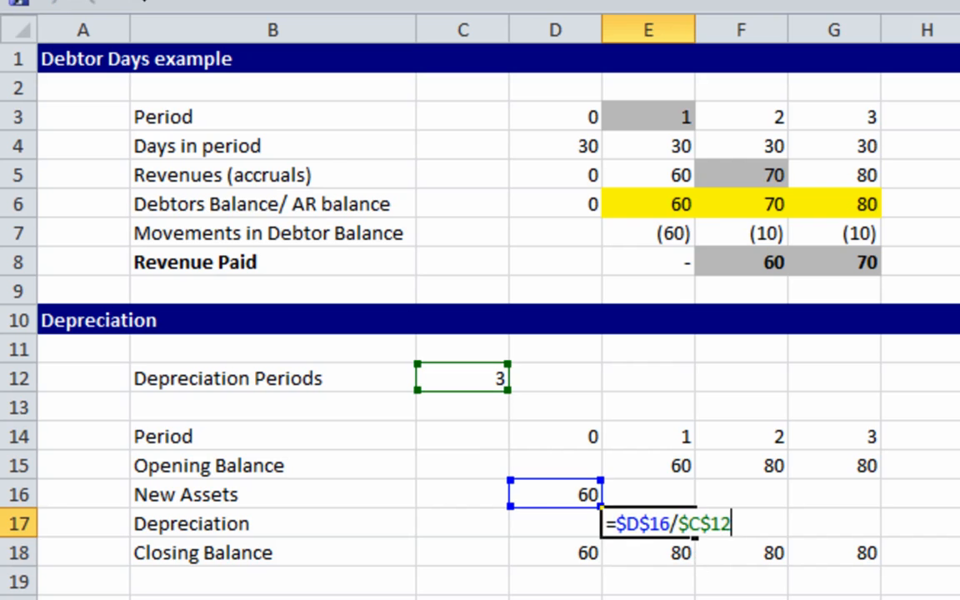
text(-)
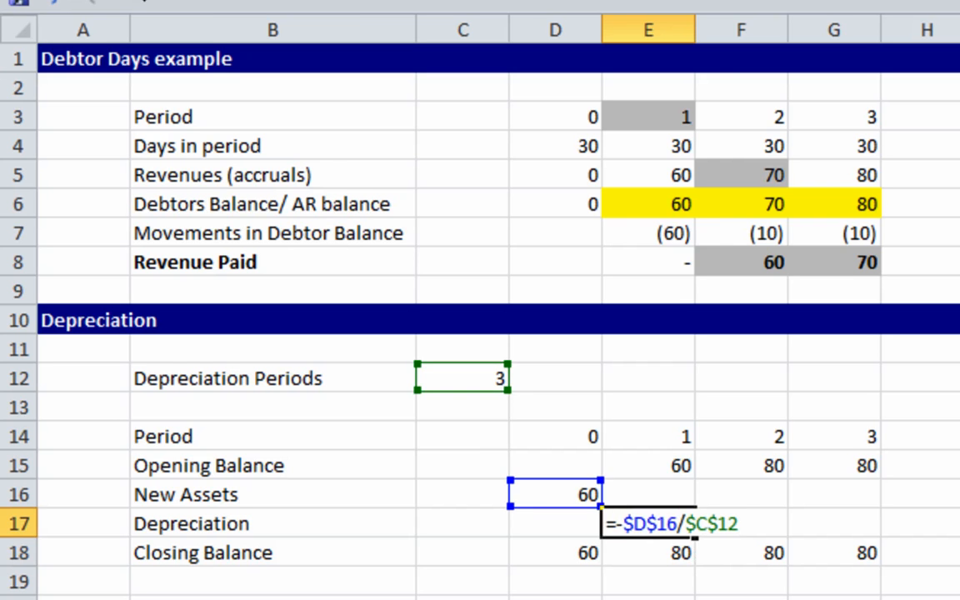
key(Return)
key(Up)
key(F2)
key(Return)
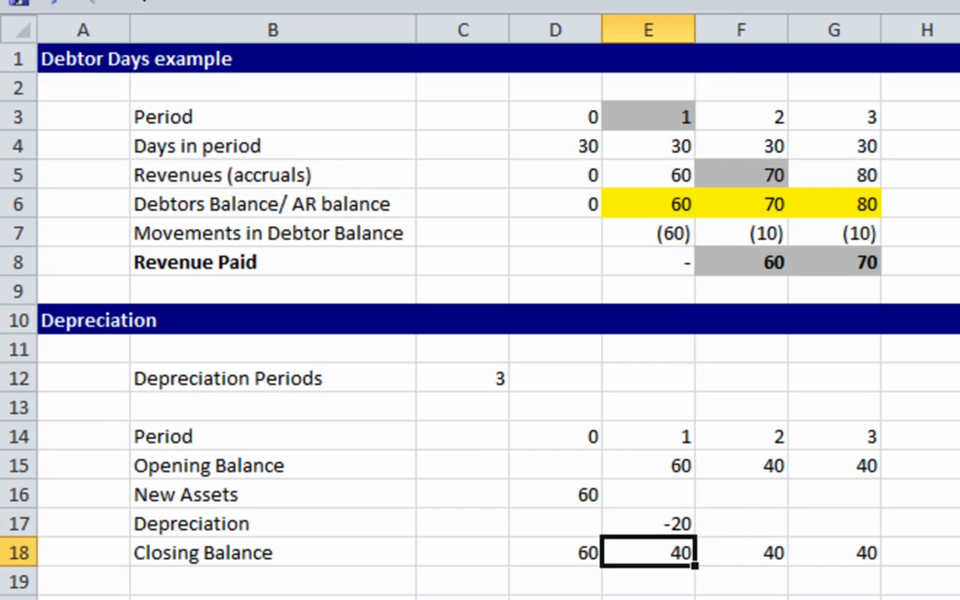
Step: Fill the Depreciation formula from E17 across to periods 2 and 3 in F17:G17
key(Up)
key(shift+Right)
key(shift+Right)
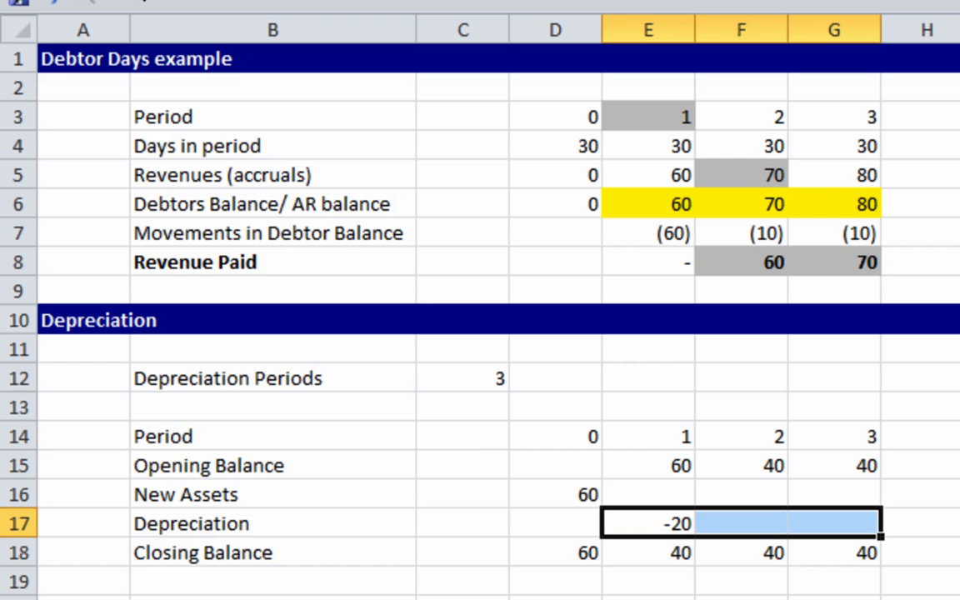
key(ctrl+r)
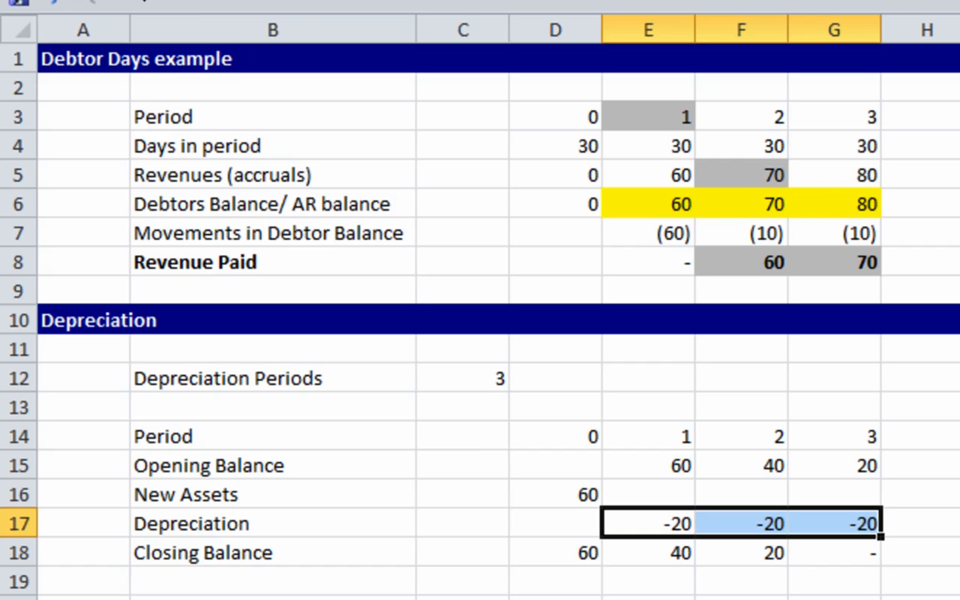
Step: Highlight the period 3 Closing Balance cell G18 in yellow
key(Right)
key(Down)
key(Right)
key(ctrl+shift+y)
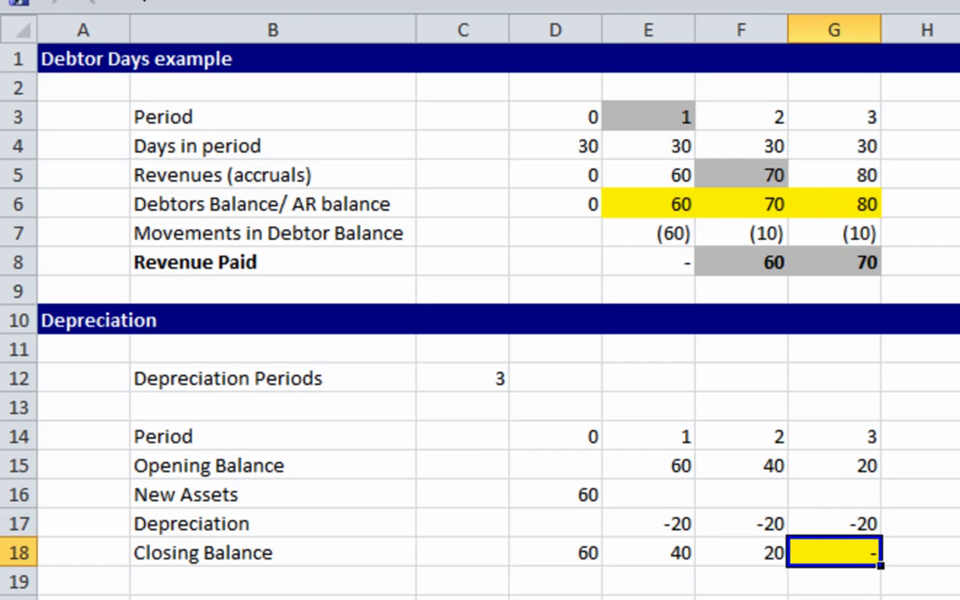
Step: Shade the Depreciation row grey from its label in B17 through period 3 in G17
key(Left)
key(Left)
key(Left)
key(Left)
key(Left)
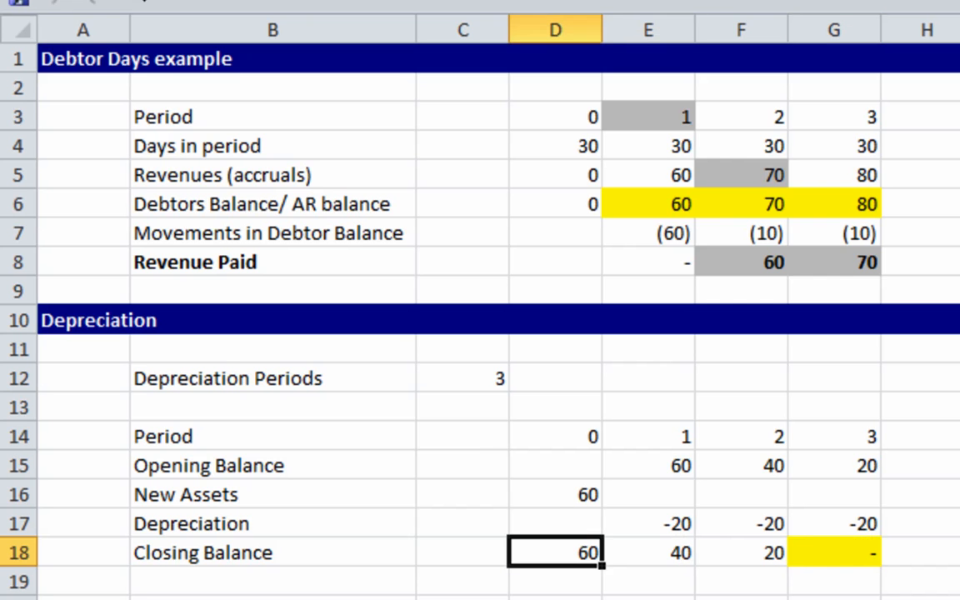
key(ctrl+shift+Right)
key(ctrl+shift+Right)
key(ctrl+shift+Right)
key(ctrl+shift+Left)
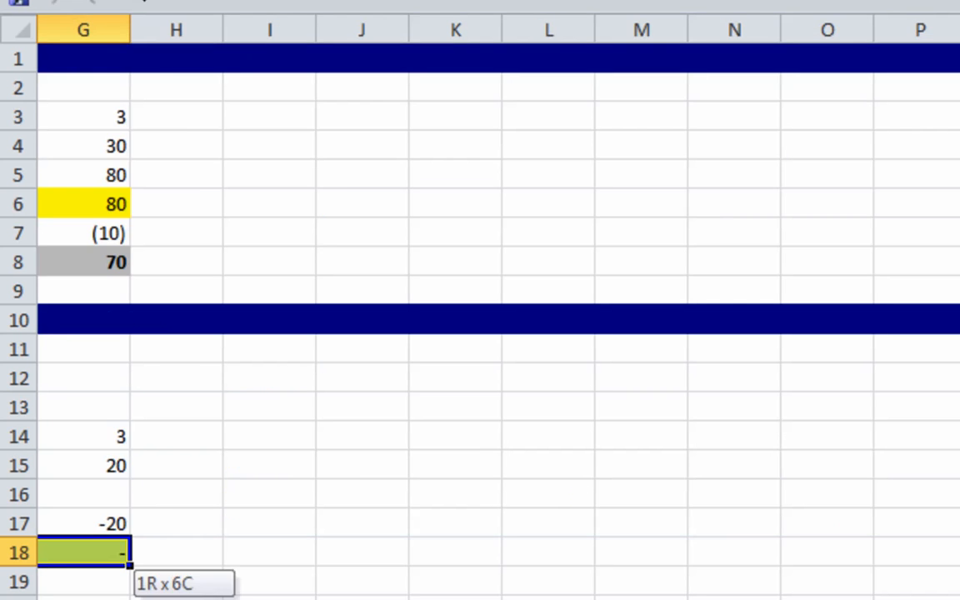
key(Left)
key(Up)
key(Right)
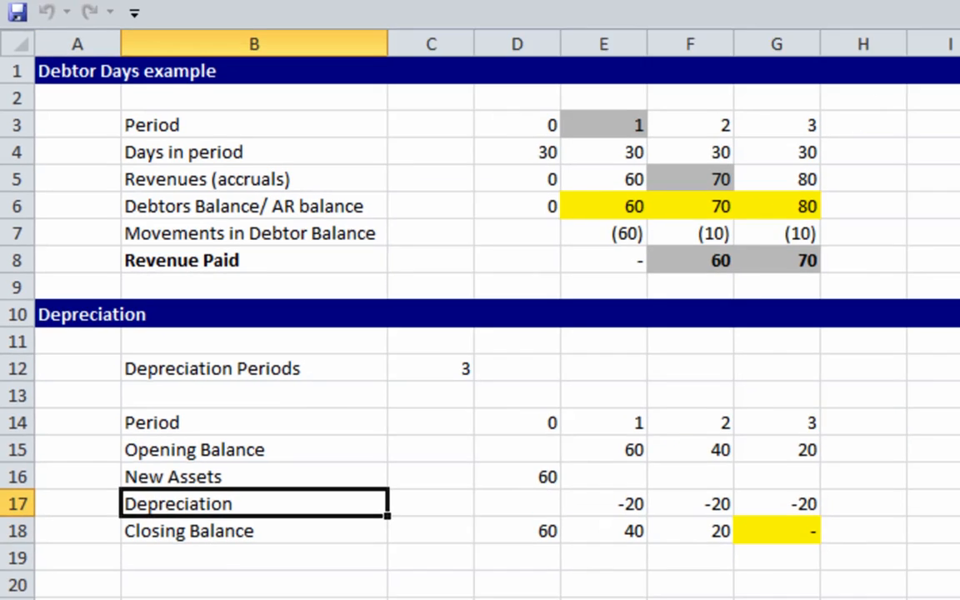
key(ctrl+shift+Right)
key(ctrl+shift+Right)
key(ctrl+shift+g)
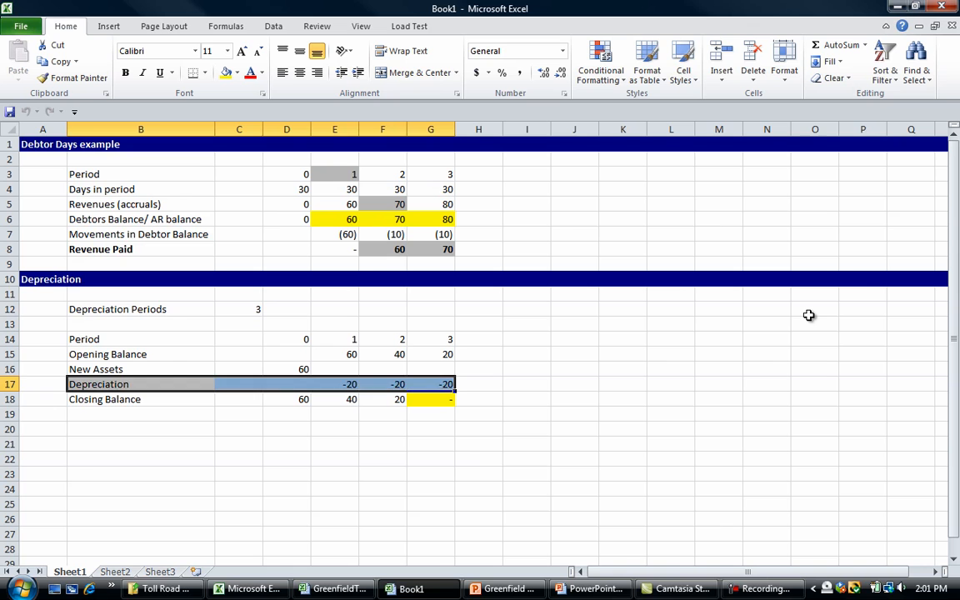
Step: Add the note "income statement" in I17 beside the Depreciation row
key(Right)
key(Right)
key(Right)
key(Right)
key(Right)
key(Right)
key(Right)
text(i)
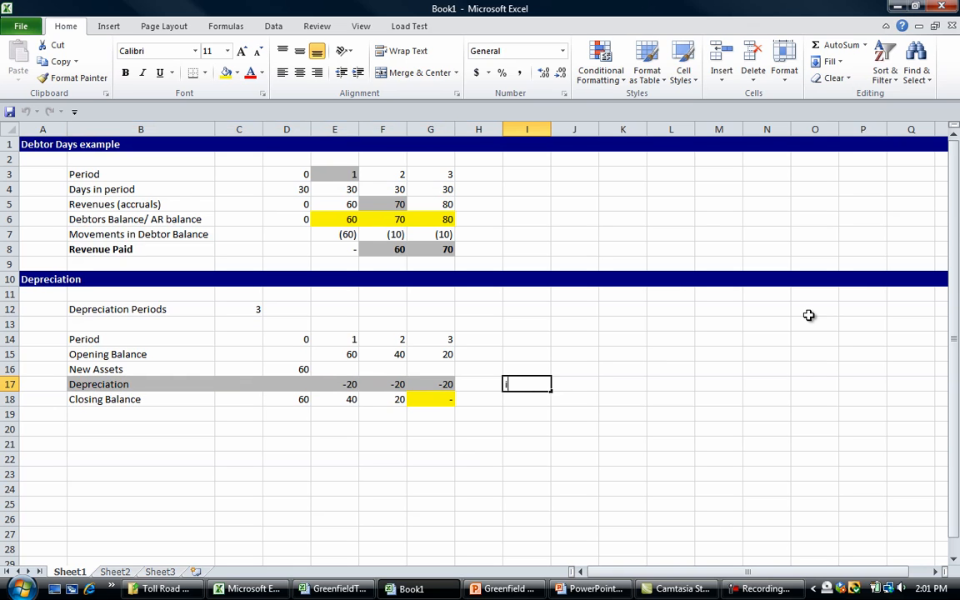
text(ncome statement)
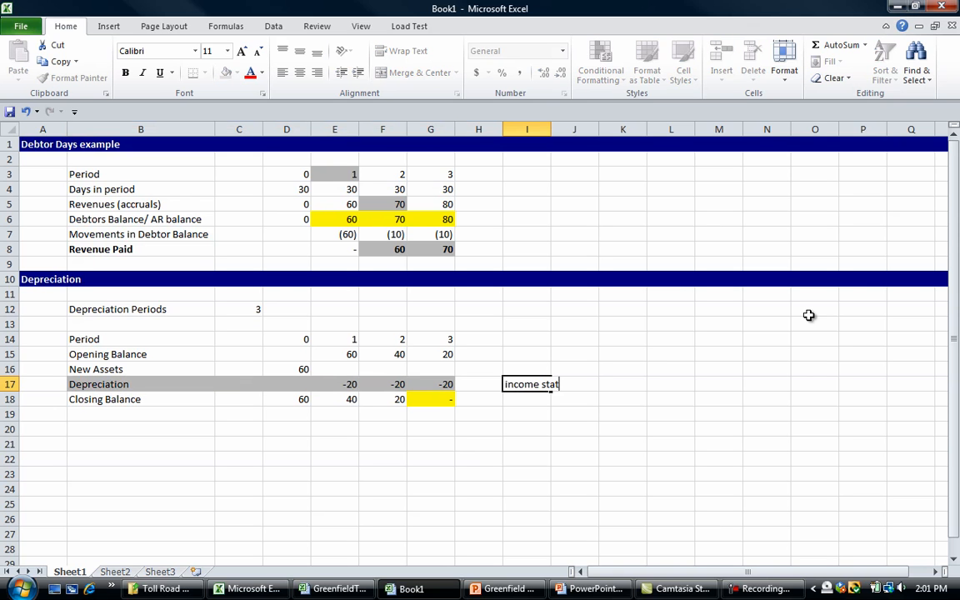
key(Return)
Step: Apply the same grey shading to the Closing Balance row, B18:G18
key(Left)
key(Left)
key(Left)
key(Left)
key(Left)
key(Left)
key(Left)
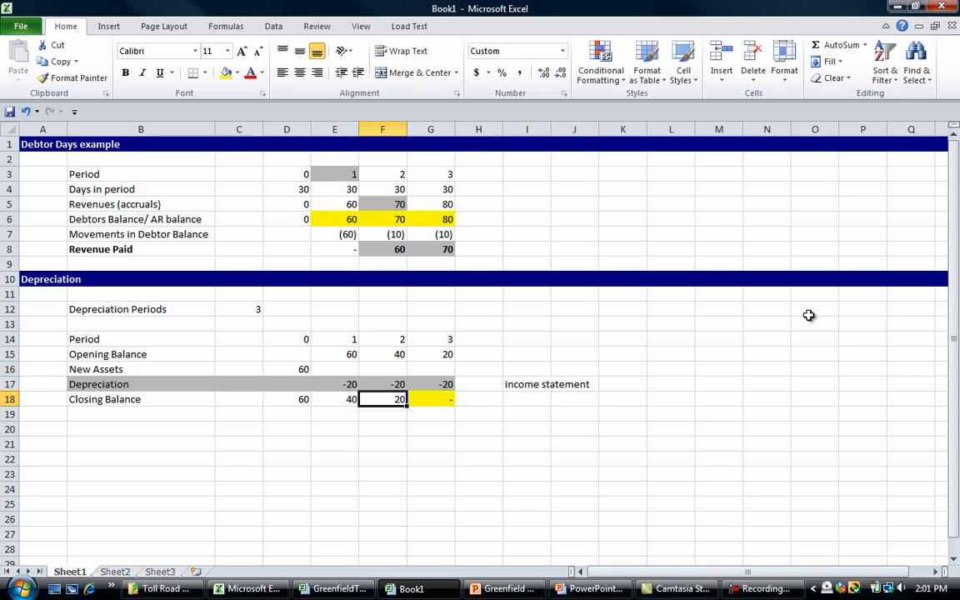
key(shift+Right)
key(shift+Right)
key(shift+Right)
key(shift+Right)
key(shift+Right)
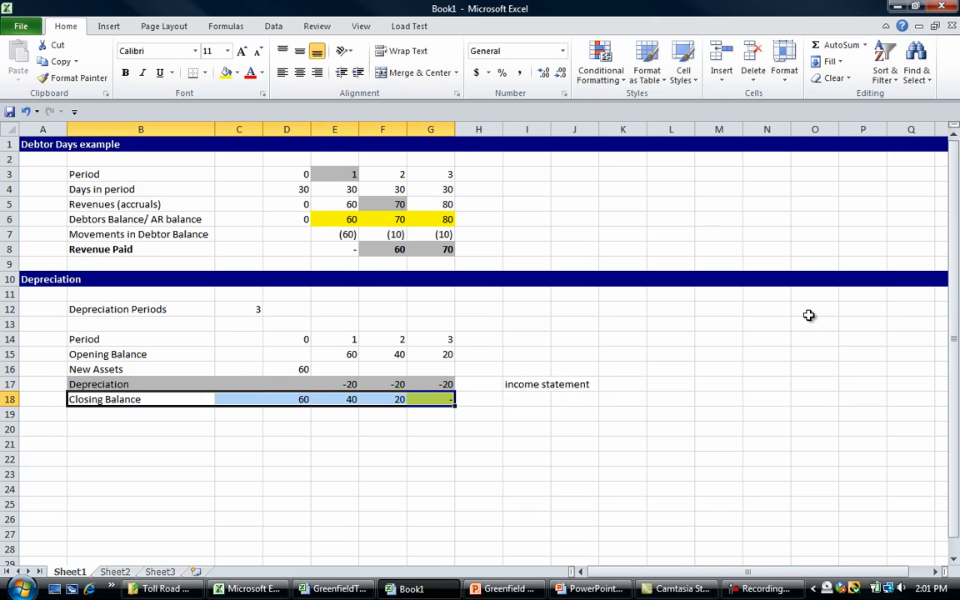
key(F4)
Step: Add the note "balance sheet" in I18 beside the Closing Balance row
key(Right)
key(Right)
key(Right)
key(Right)
key(Right)
key(Right)
key(Right)
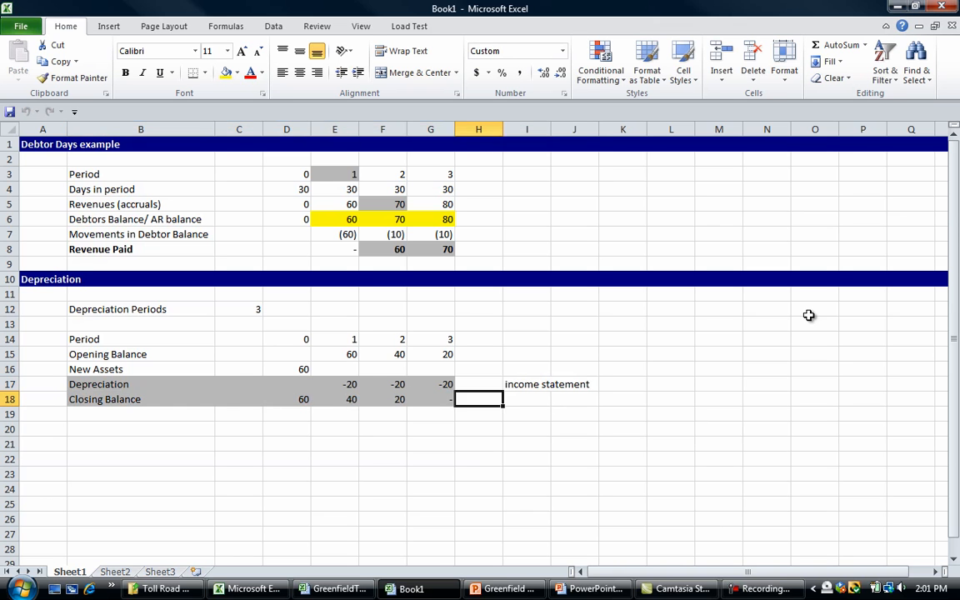
text(balance )
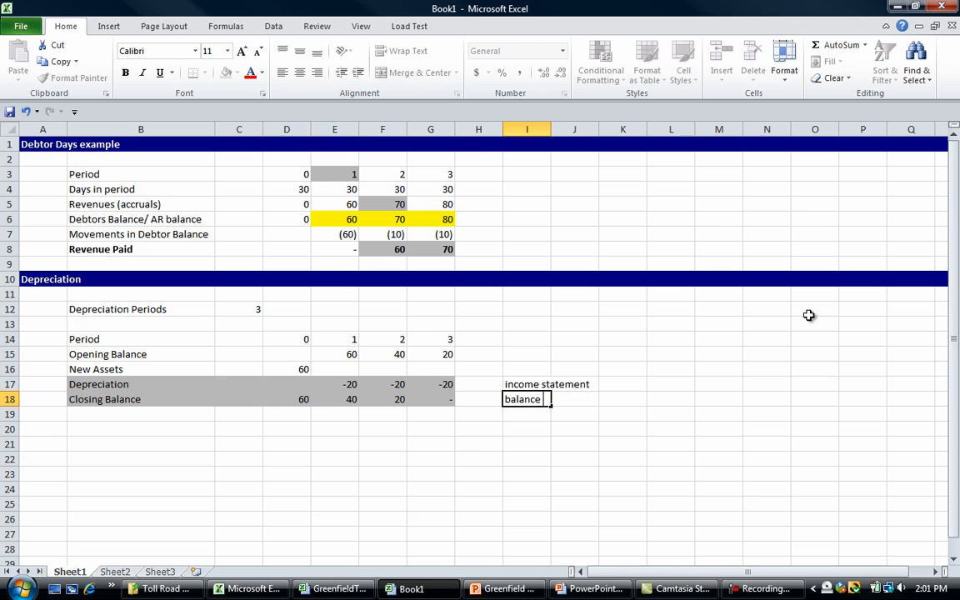
text(sheet)
key(Return)
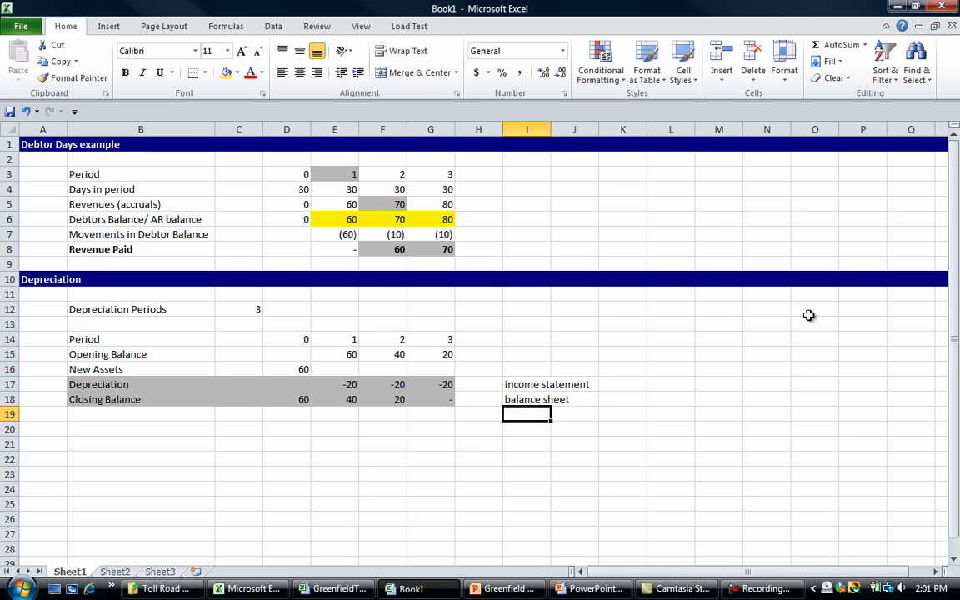
Step: Extend the note in I18 to read "balance sheet - IFRIC 12."
key(Up)
key(F2)
text(-)
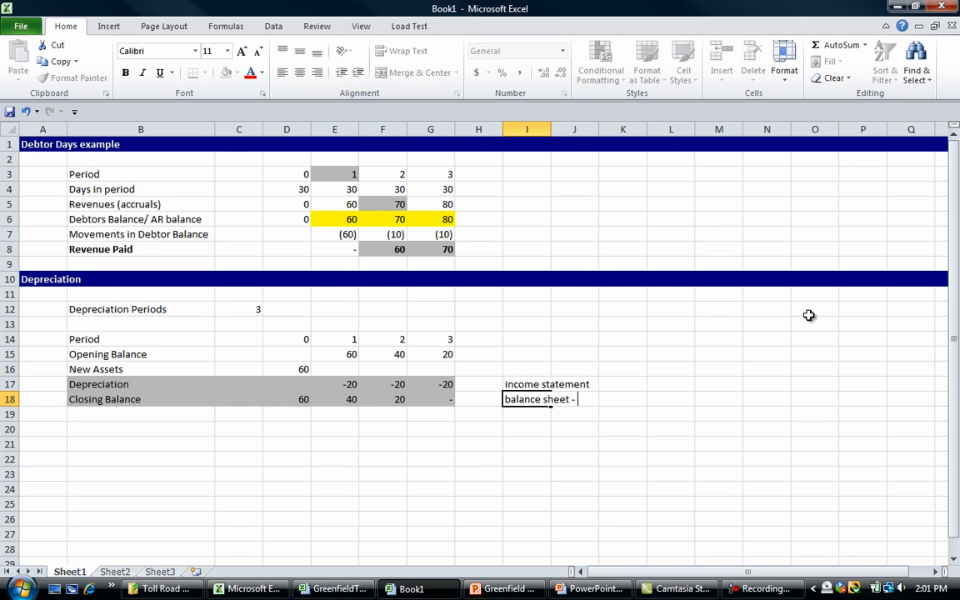
text(IFRIC)
key(BackSpace)
key(BackSpace)
key(BackSpace)
key(BackSpace)
key(BackSpace)
text(IFRIC 12.)
key(Return)
key(Up)
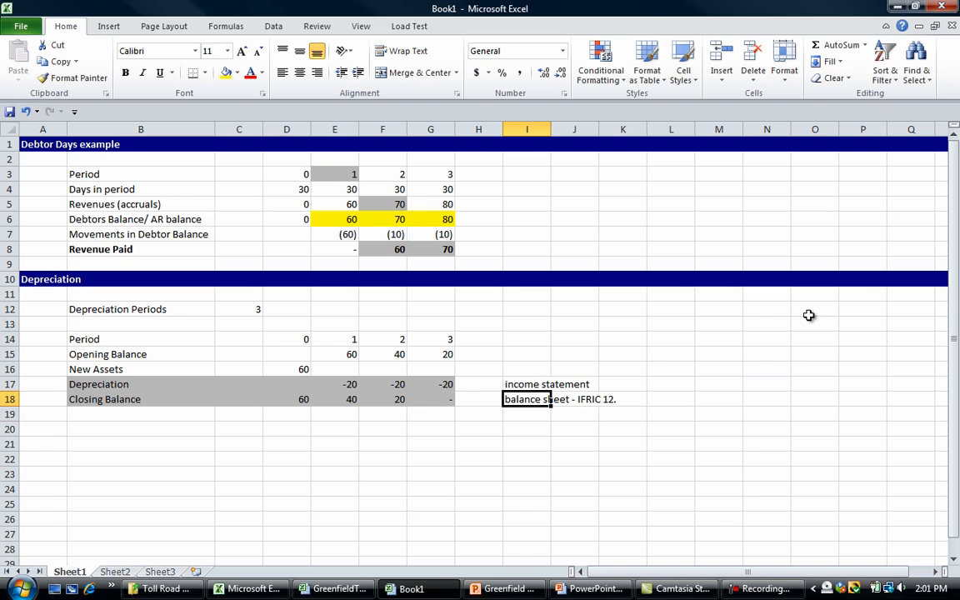
Step: Switch to the PowerPoint presentation and view the Depreciation slide
key(Left)
key(Left)
key(Left)
key(Left)
key(Left)
key(alt+Tab)
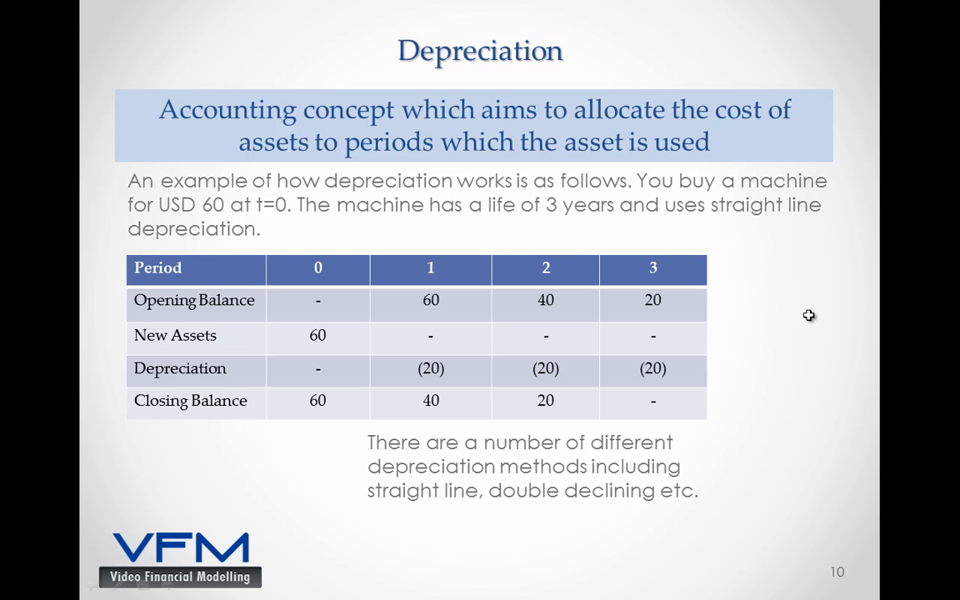